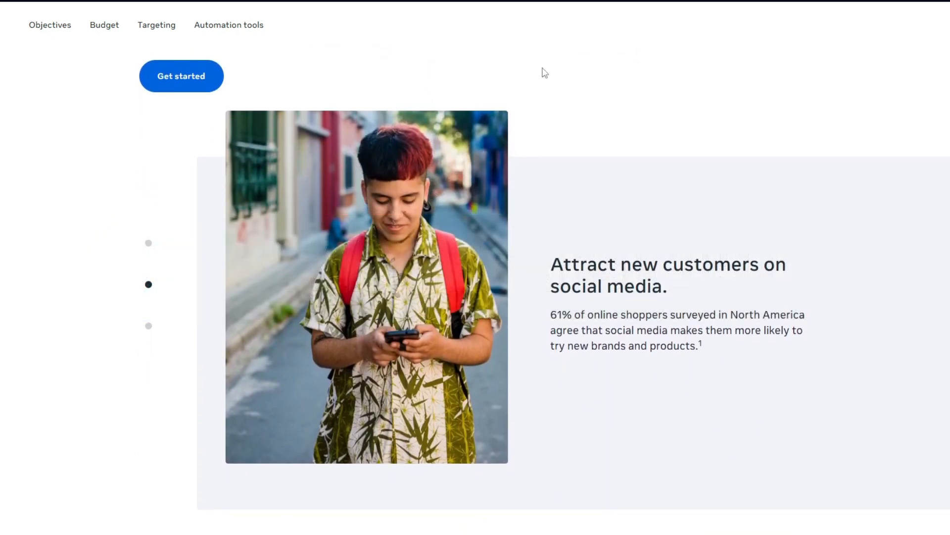
Read the customer statistics in the "Meet customers where they are" section and the closing section of the Meta ads page
scroll(641, 165, down, 2)
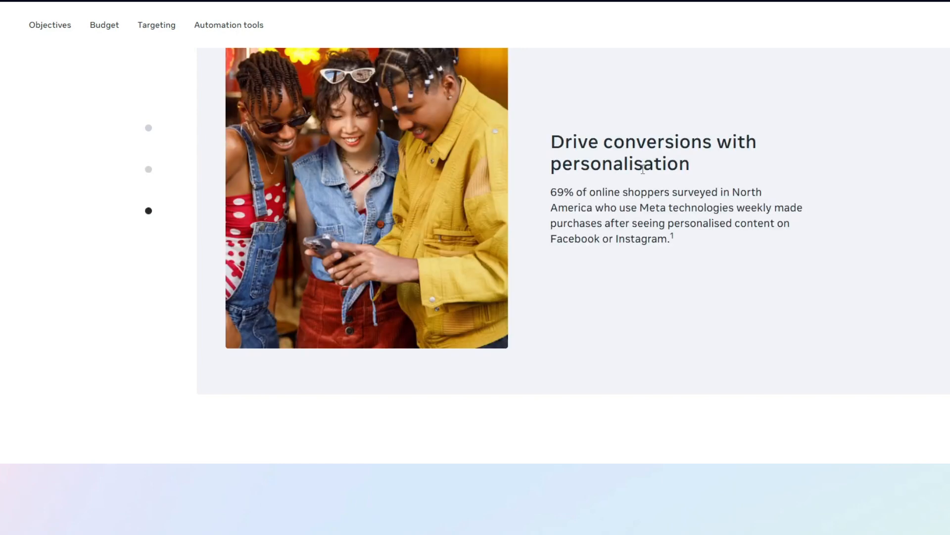
scroll(652, 164, down, 1)
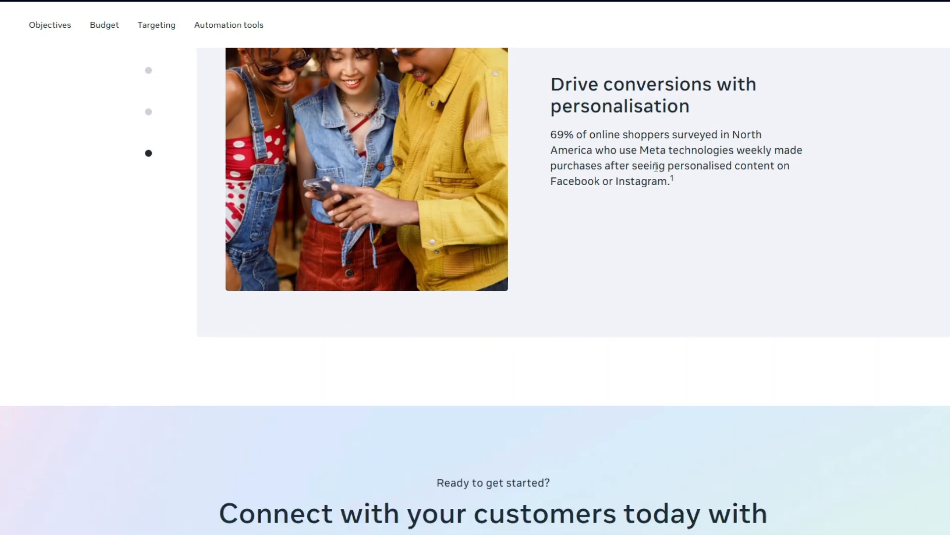
scroll(656, 167, down, 1)
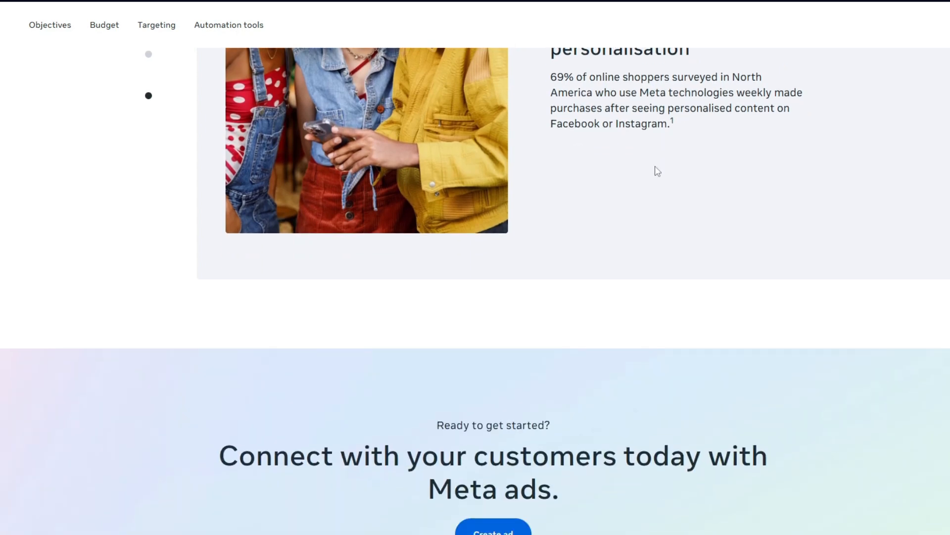
scroll(656, 167, down, 1)
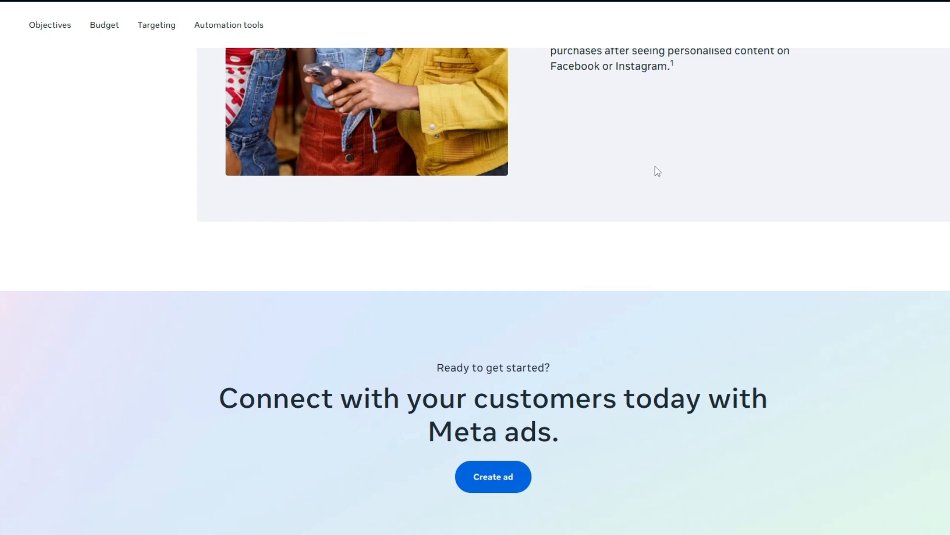
scroll(658, 171, down, 1)
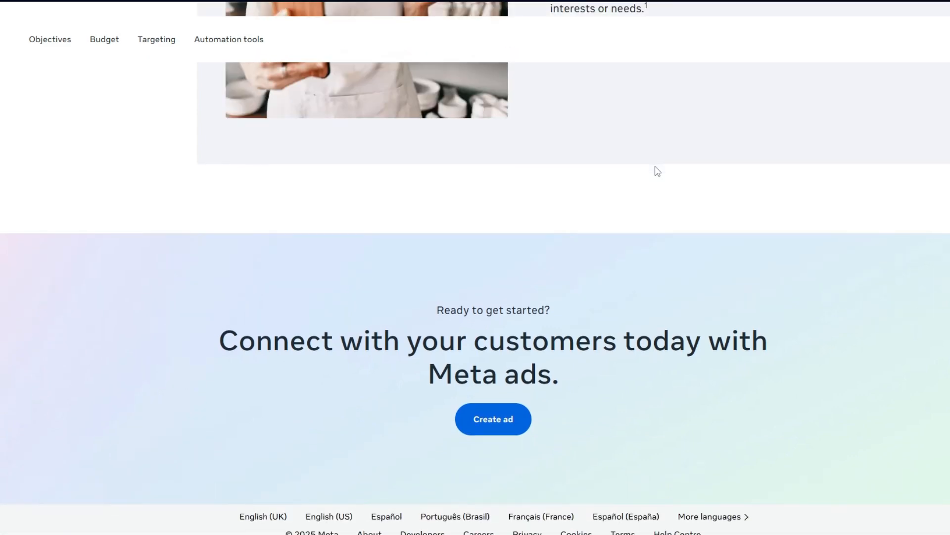
scroll(657, 171, down, 1)
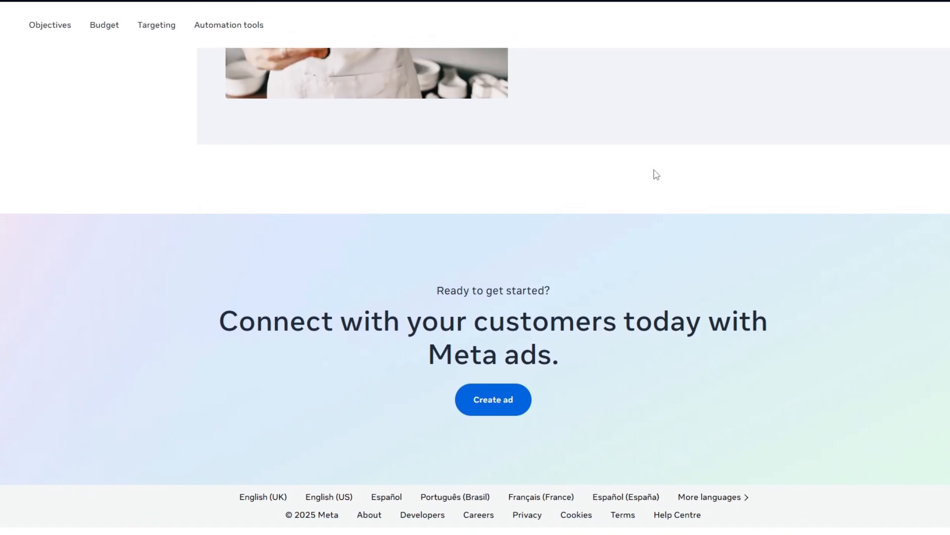
scroll(656, 175, up, 2)
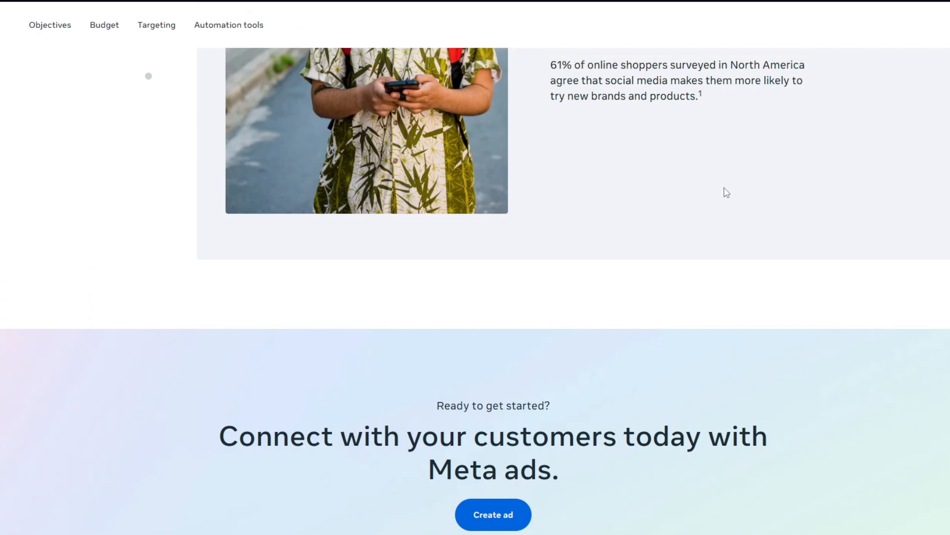
scroll(725, 188, up, 3)
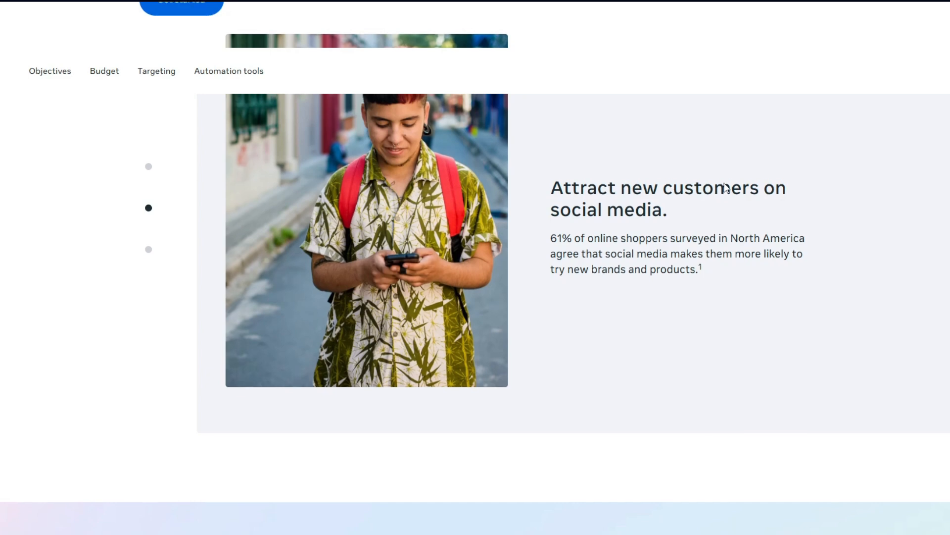
Look back through the AI automation, budget and business goals sections up to the Meta Ads Manager introduction
scroll(726, 188, up, 4)
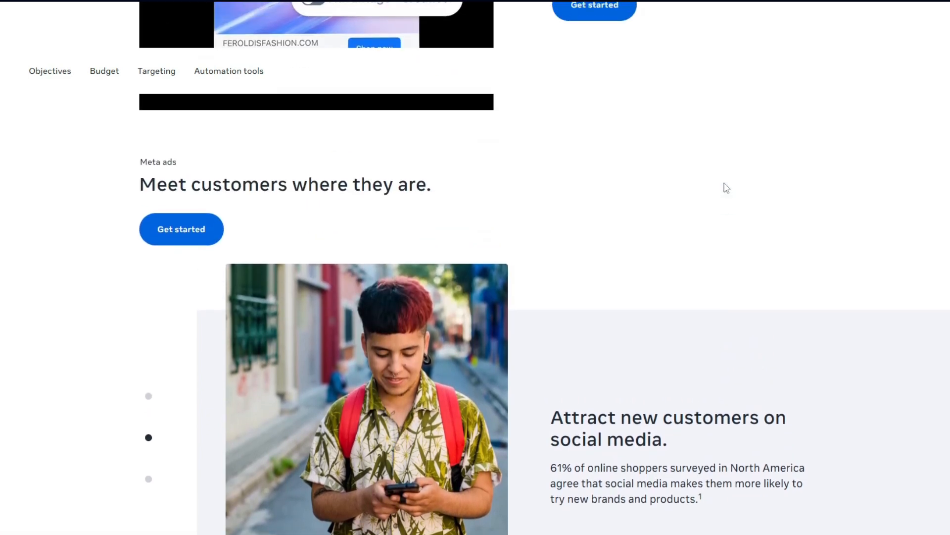
scroll(725, 188, up, 2)
scroll(726, 188, up, 2)
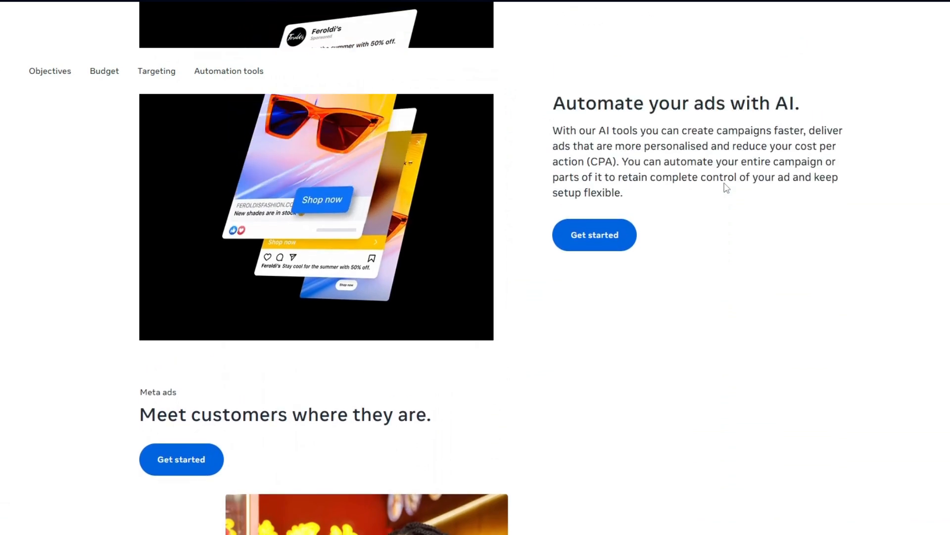
scroll(730, 178, up, 3)
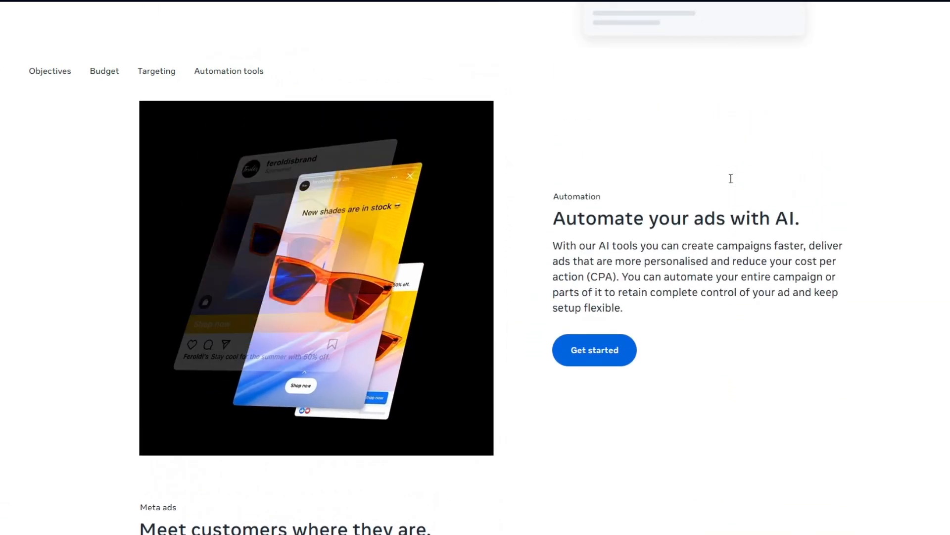
scroll(731, 178, up, 1)
scroll(730, 179, up, 4)
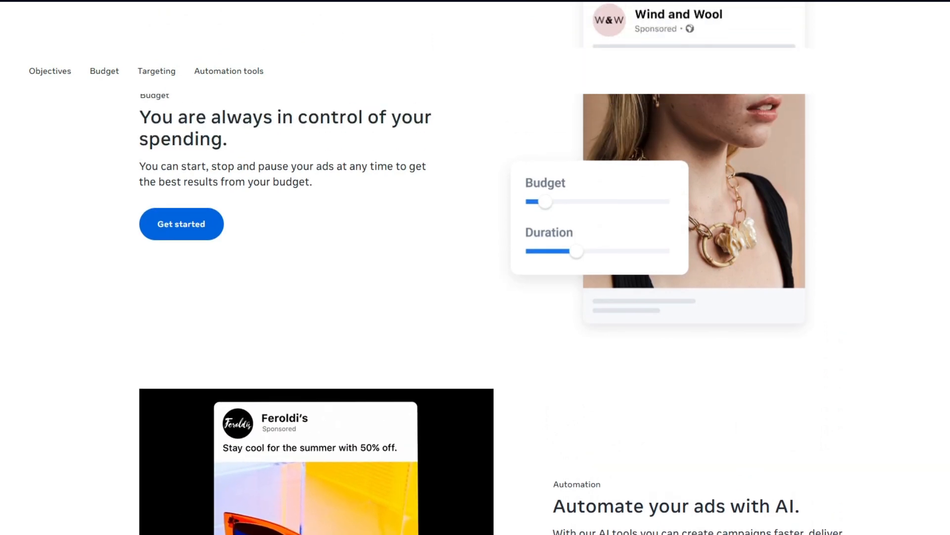
scroll(731, 178, up, 2)
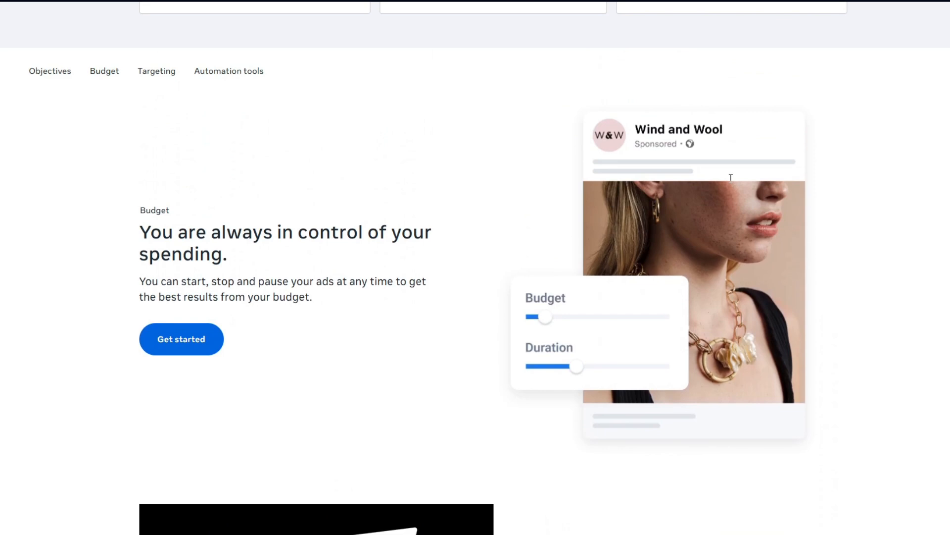
scroll(730, 178, up, 1)
scroll(730, 179, up, 1)
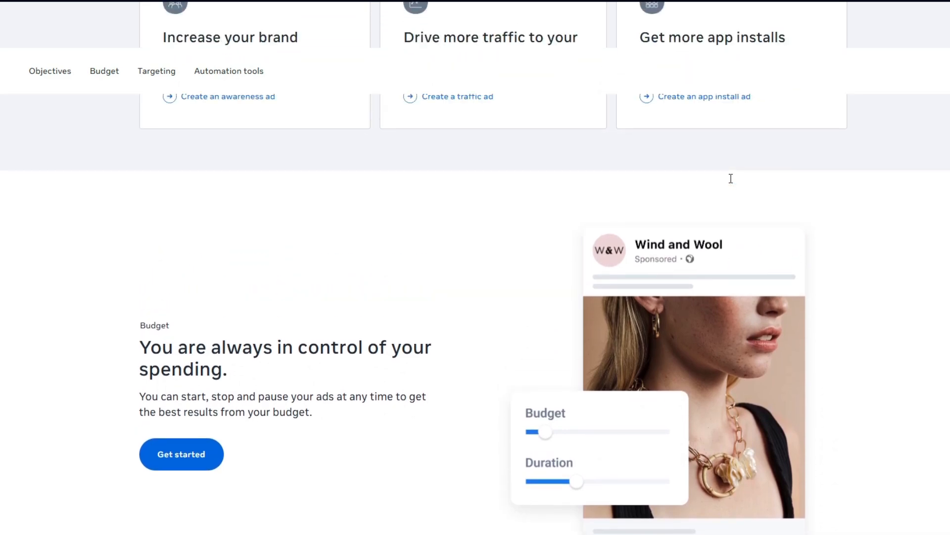
scroll(730, 179, up, 2)
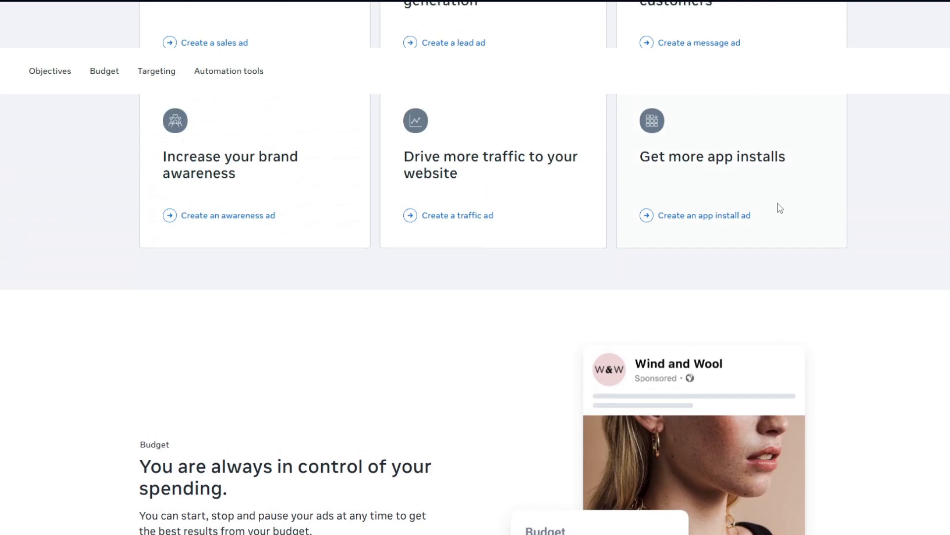
scroll(777, 208, up, 4)
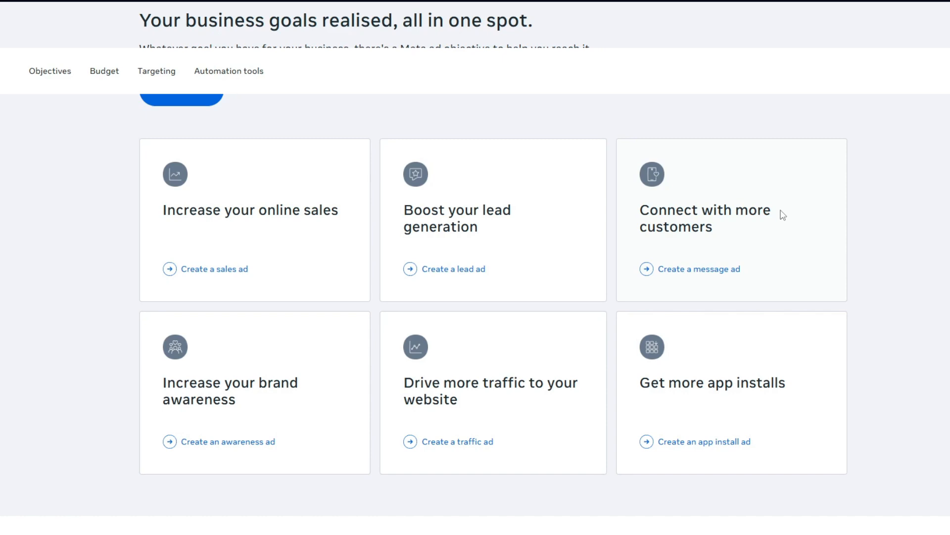
scroll(783, 214, up, 2)
scroll(783, 215, up, 1)
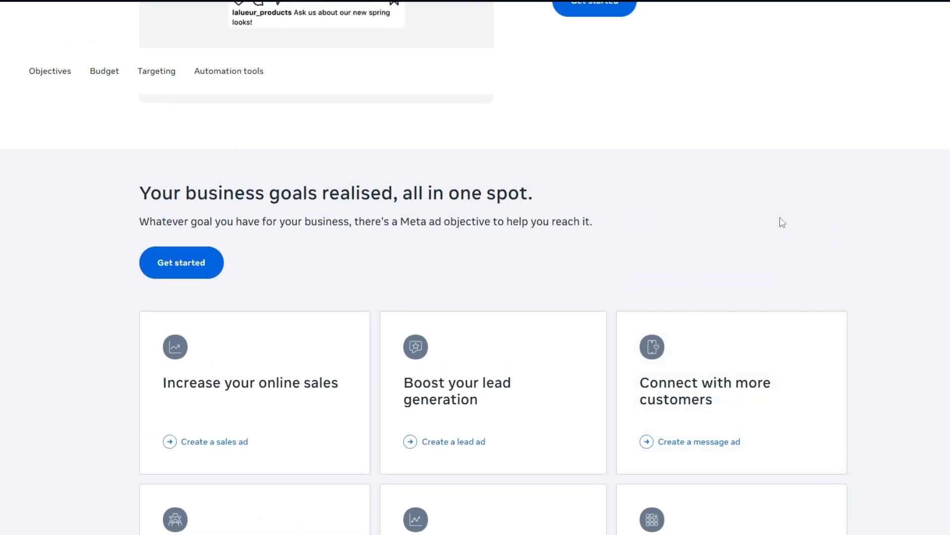
scroll(780, 221, up, 5)
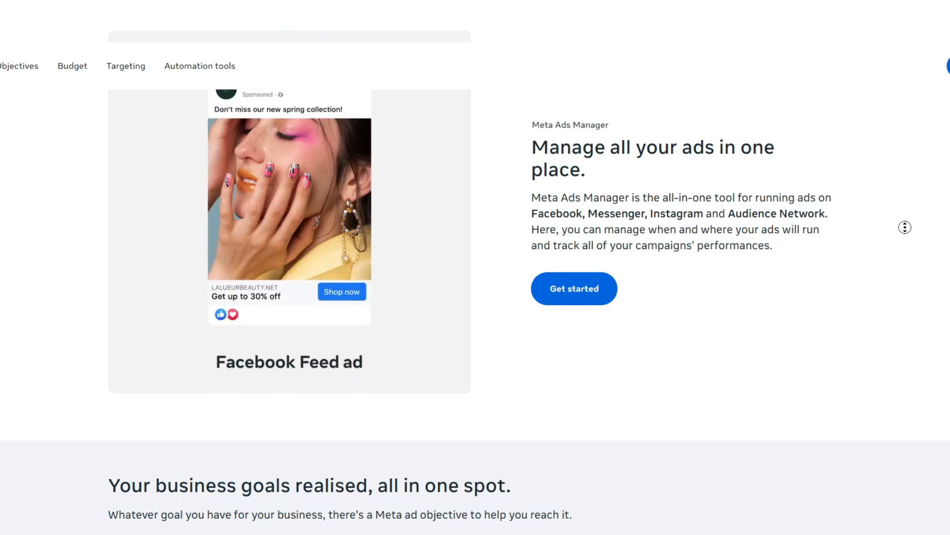
Examine the Meta Ads Manager overview, the ad objective cards and the section on controlling ad spending
scroll(905, 227, down, 3)
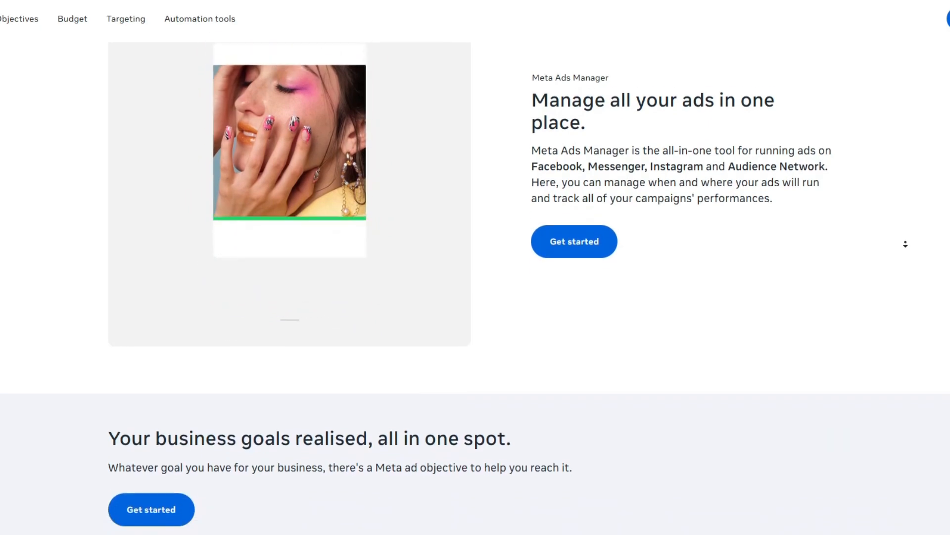
scroll(905, 243, down, 3)
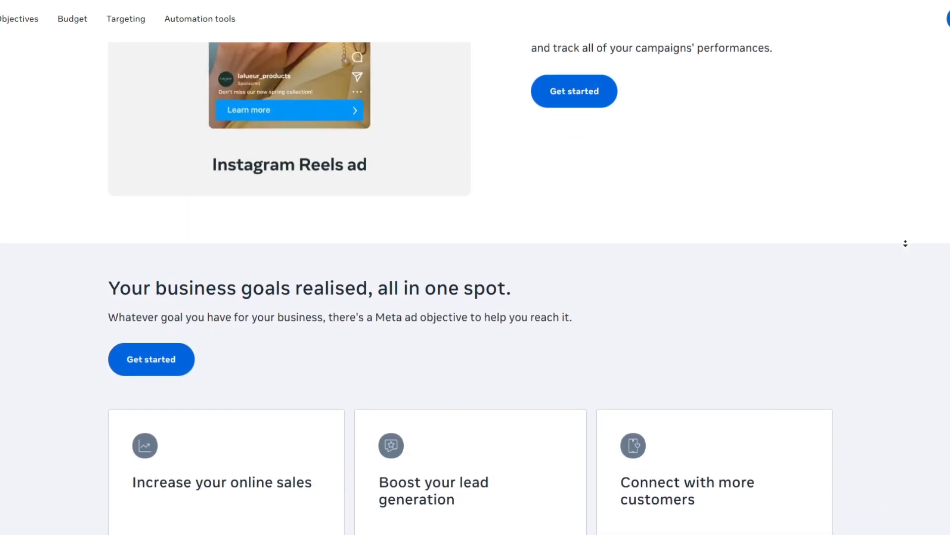
scroll(905, 243, down, 3)
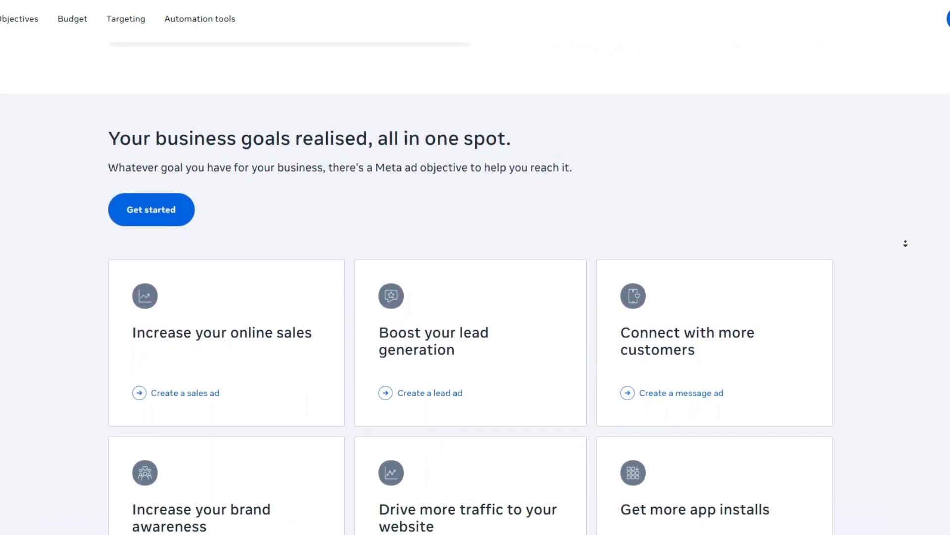
scroll(905, 243, down, 3)
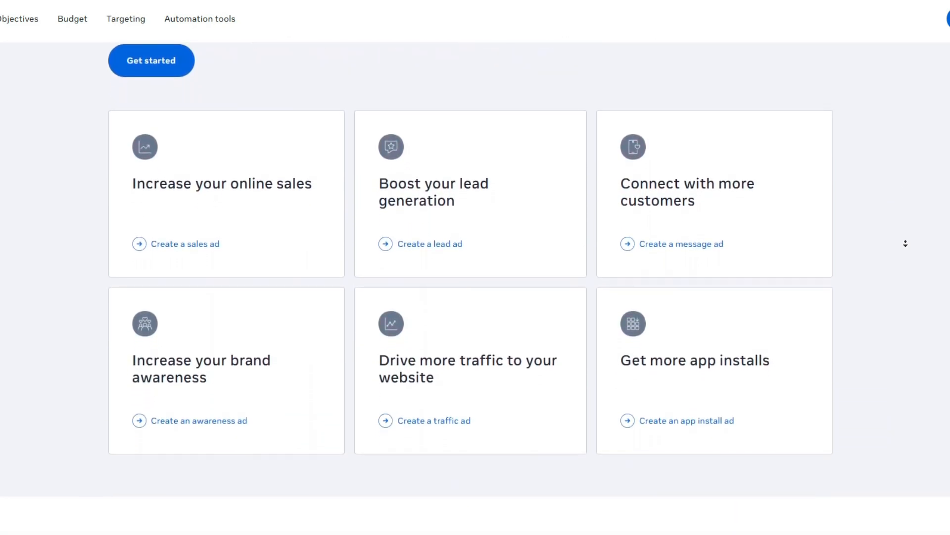
scroll(906, 243, down, 3)
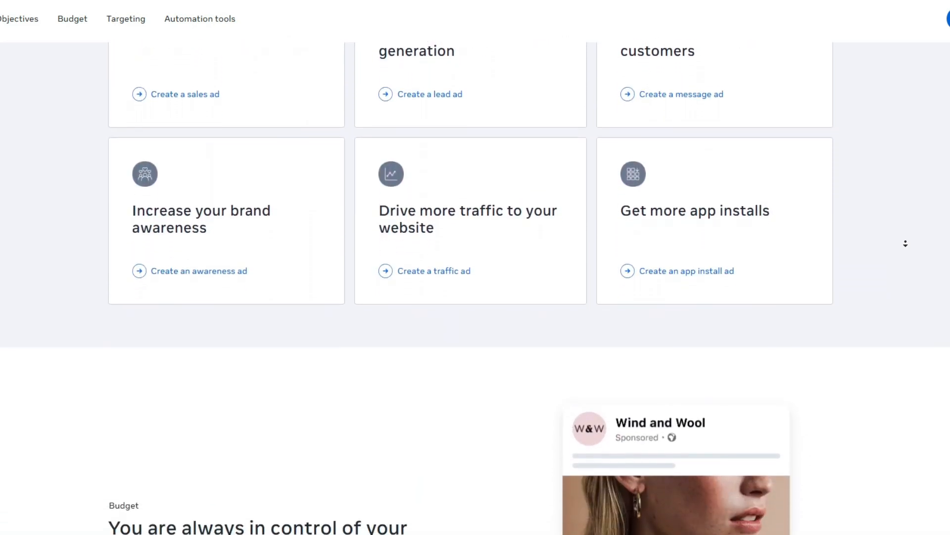
scroll(906, 243, down, 3)
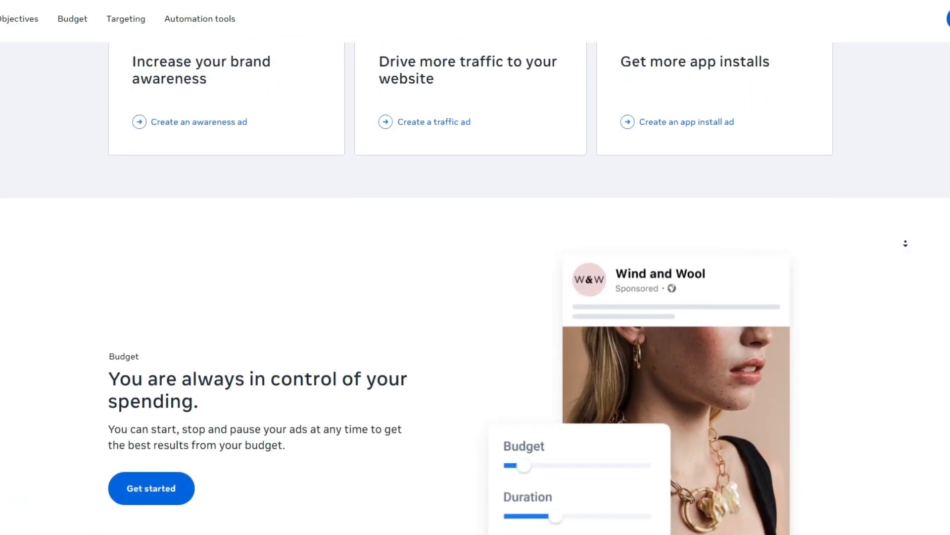
scroll(906, 243, down, 3)
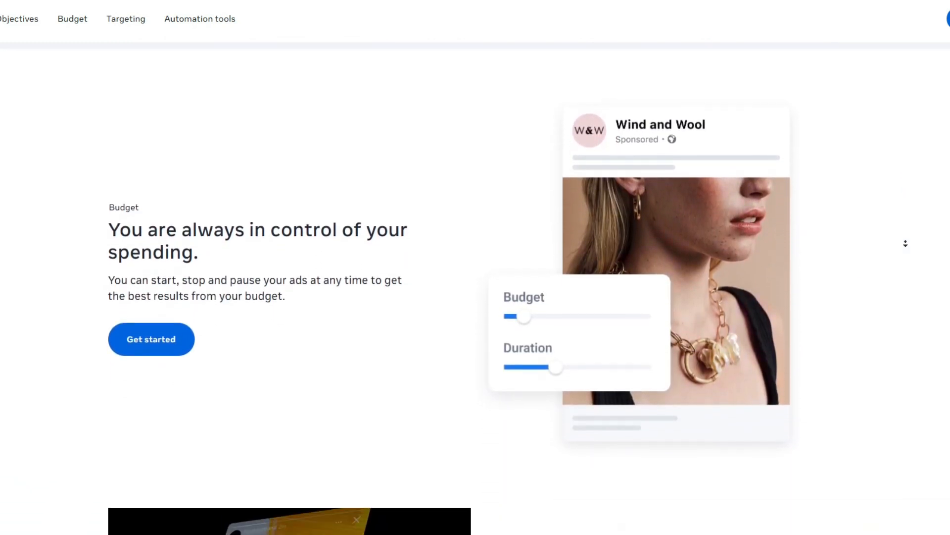
scroll(905, 243, down, 3)
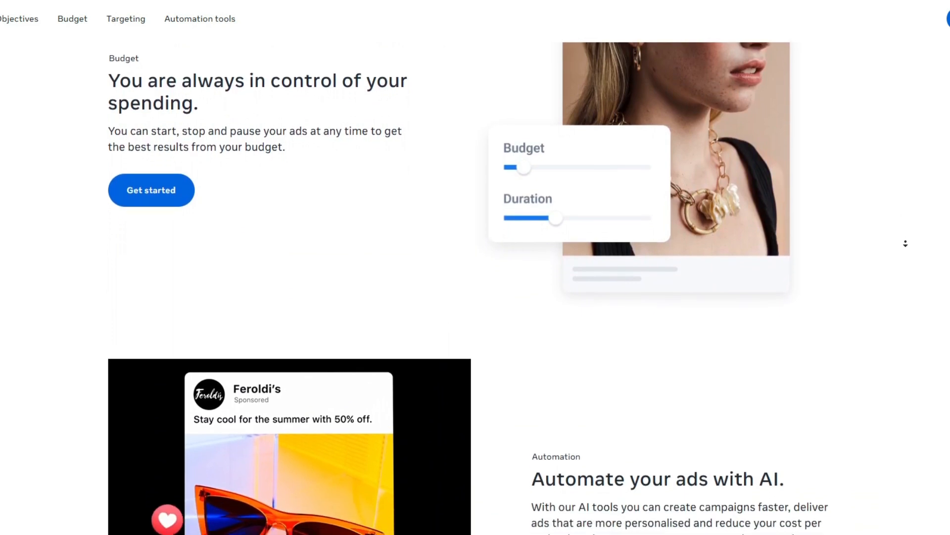
Review the "Automate your ads with AI" section and the customer sections down to the page's ad creation prompt
scroll(905, 243, down, 3)
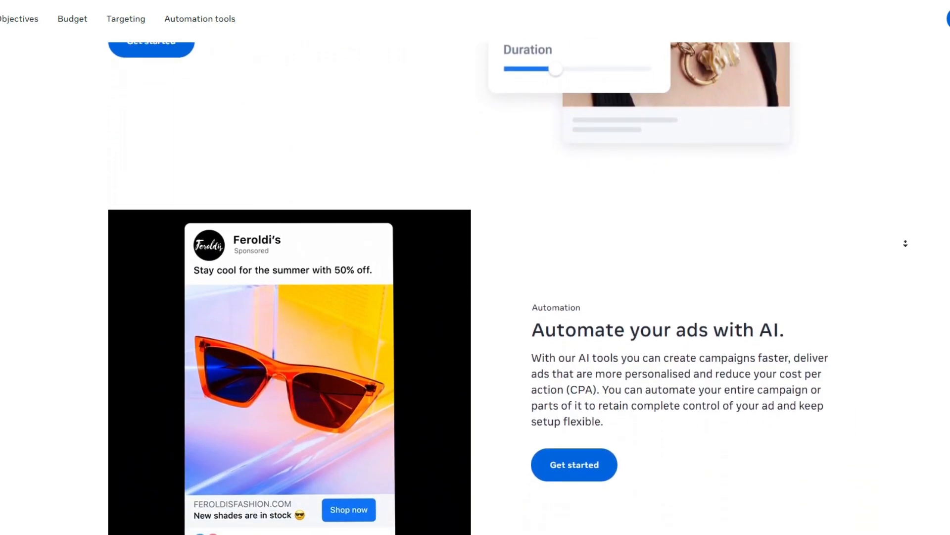
scroll(905, 243, down, 3)
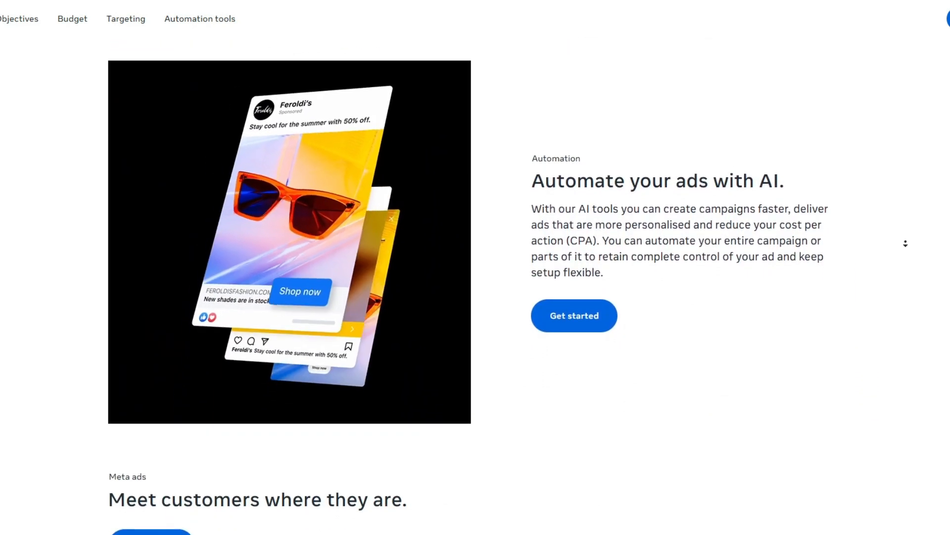
scroll(906, 243, down, 3)
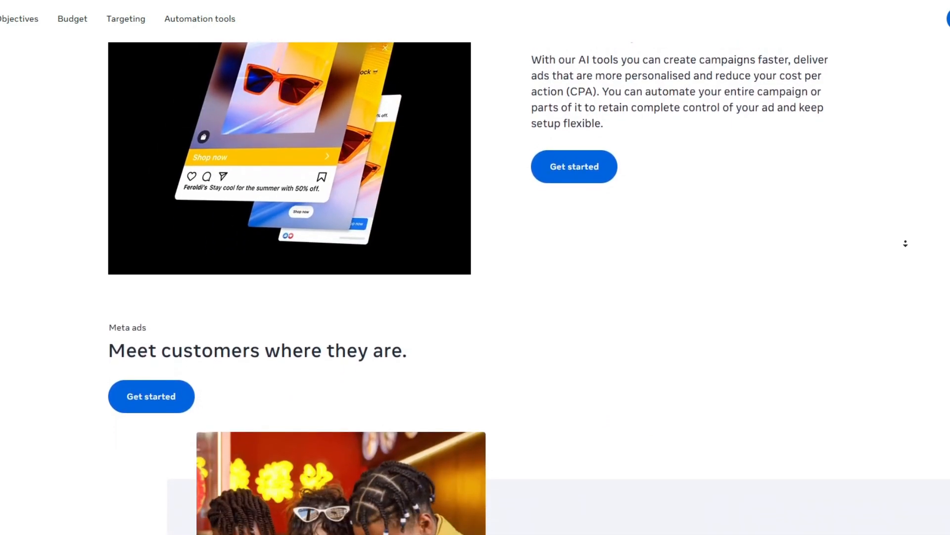
scroll(905, 243, down, 3)
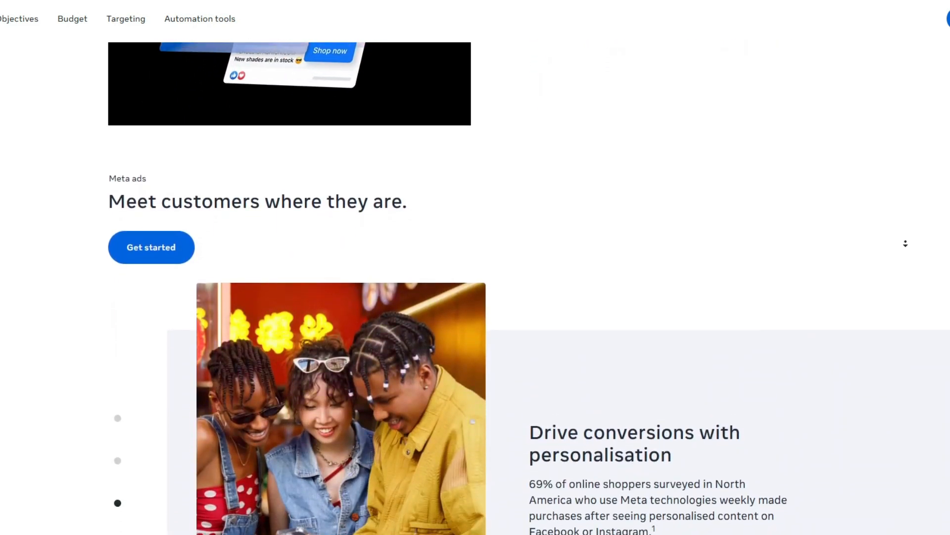
scroll(906, 243, down, 3)
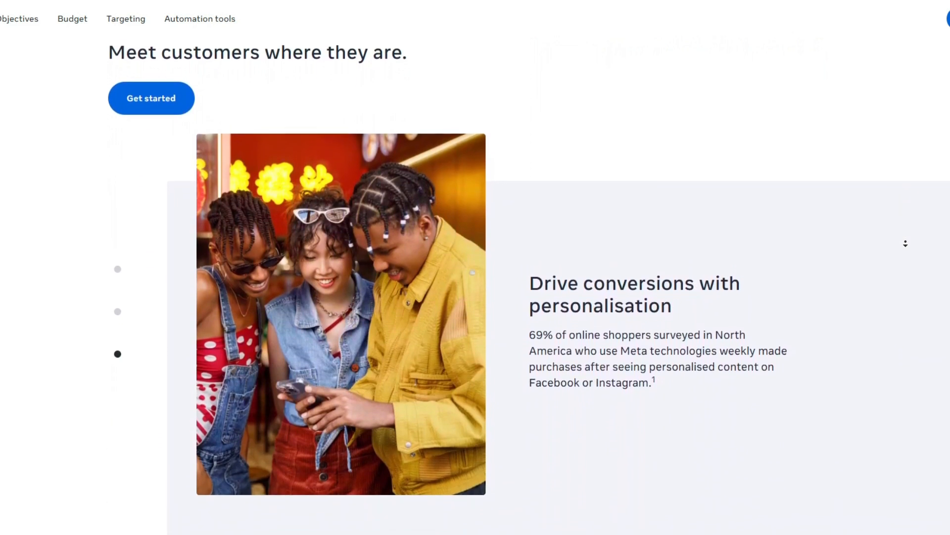
scroll(906, 243, down, 3)
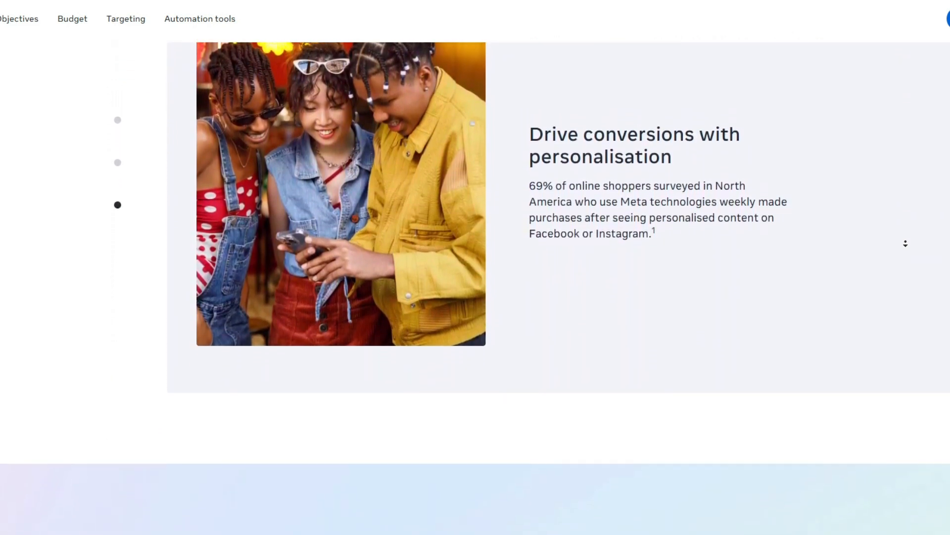
scroll(906, 243, down, 3)
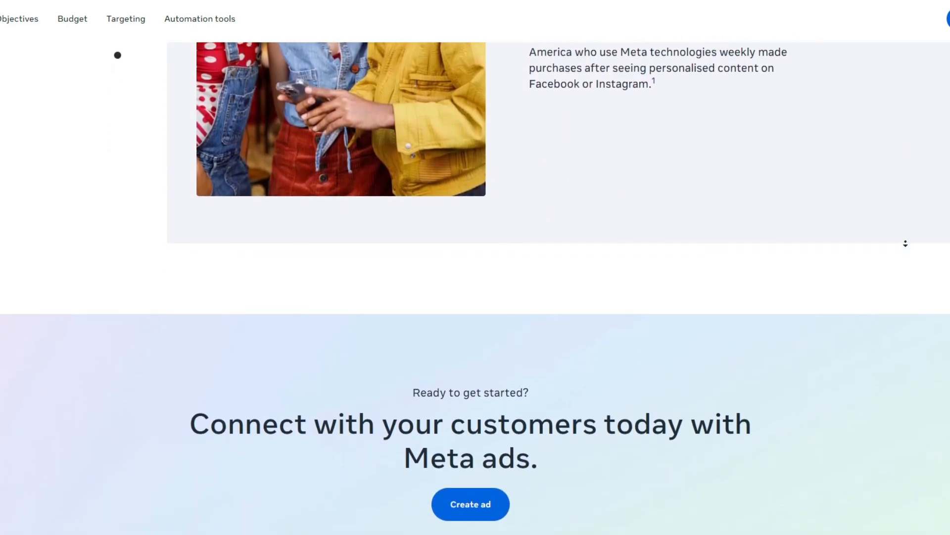
scroll(905, 243, down, 1)
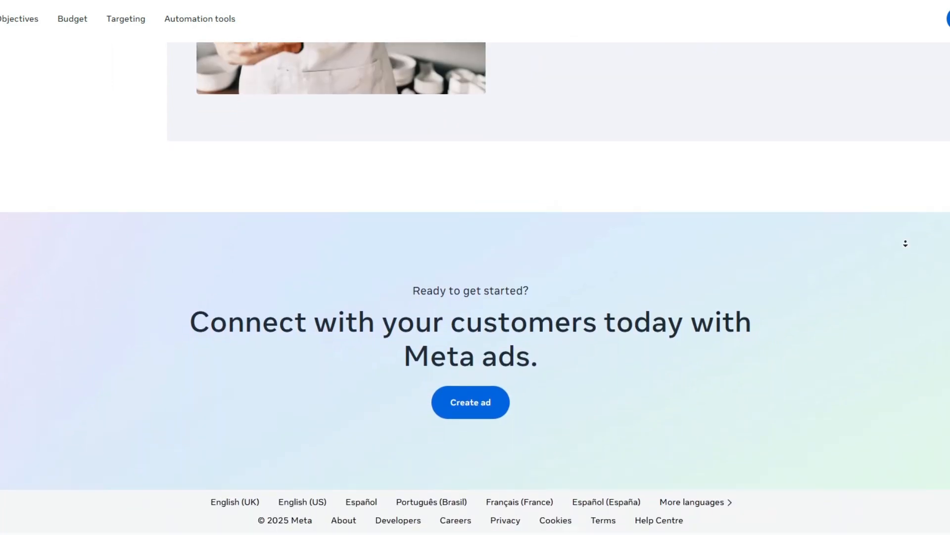
scroll(905, 243, up, 2)
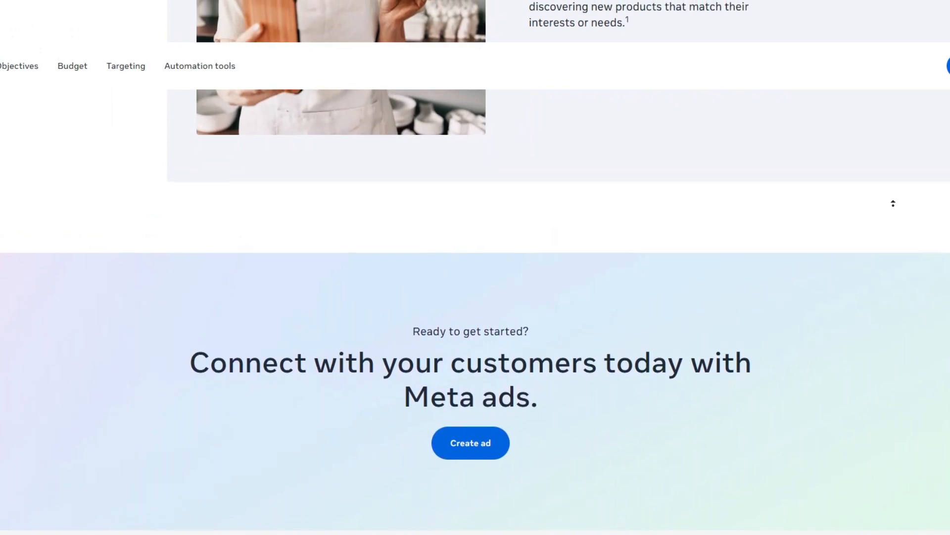
Look back through the Meta ads page's customer, AI automation, budget and business goals sections toward its introduction
scroll(893, 203, up, 2)
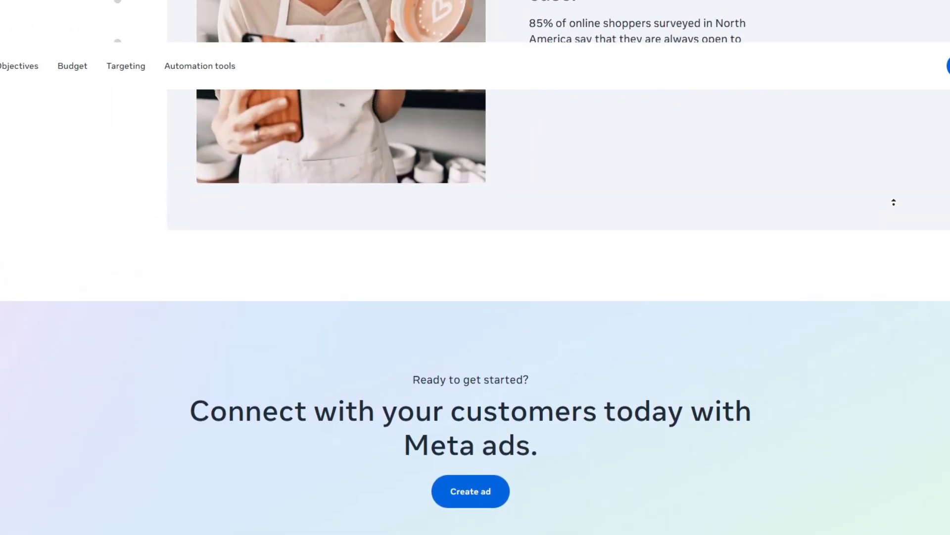
scroll(894, 201, up, 3)
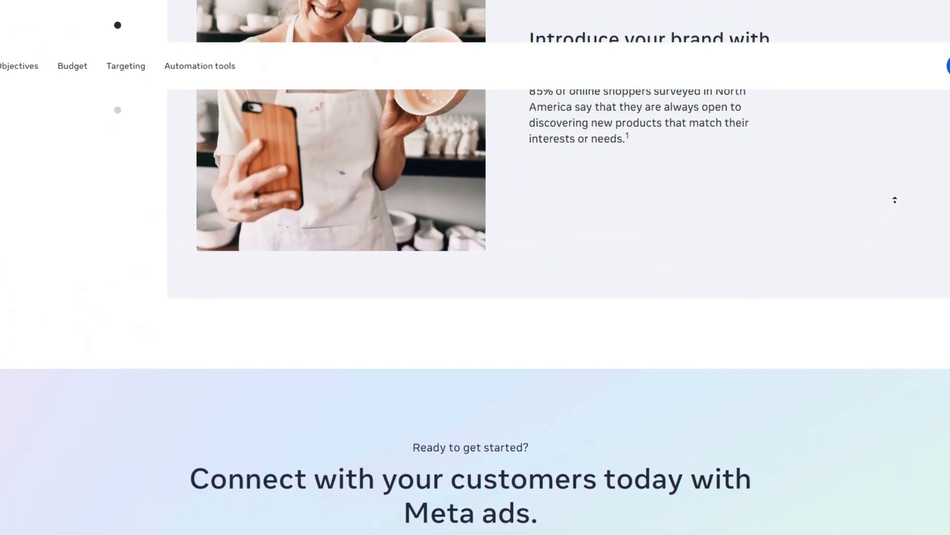
scroll(895, 200, up, 3)
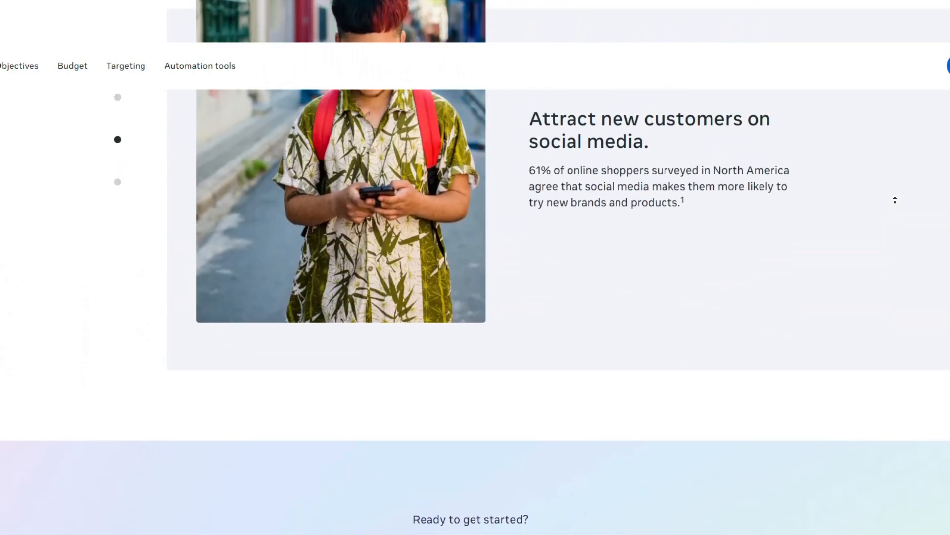
scroll(895, 199, up, 2)
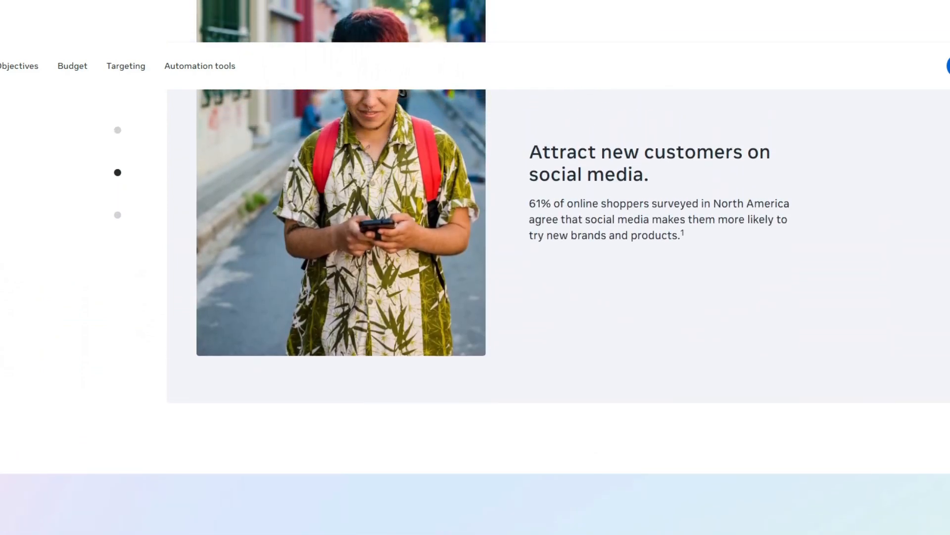
scroll(770, 182, up, 10)
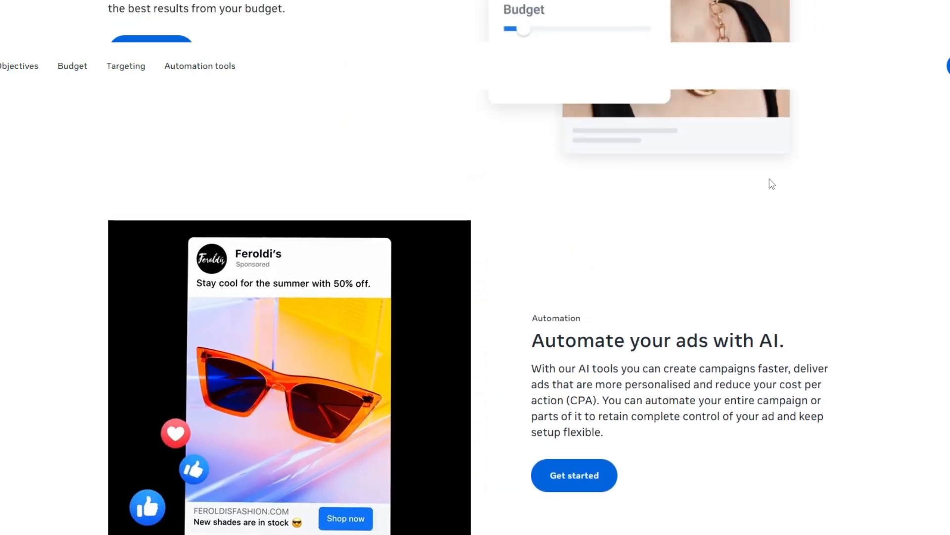
scroll(770, 182, up, 5)
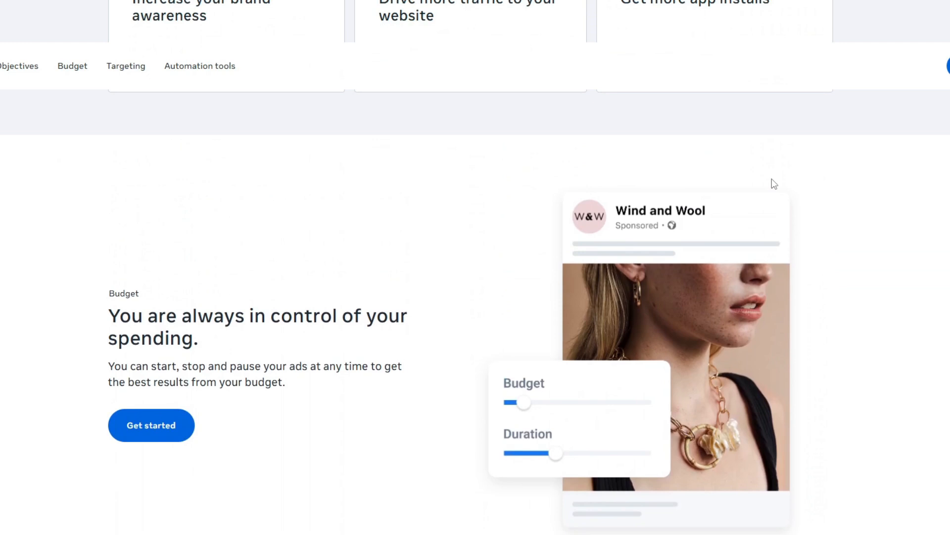
scroll(826, 183, down, 3)
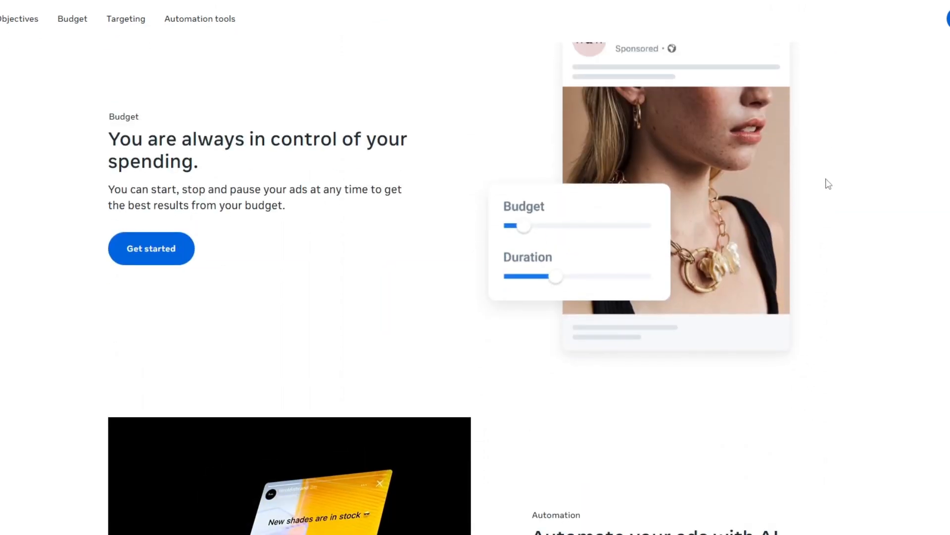
scroll(830, 184, up, 4)
scroll(831, 181, up, 10)
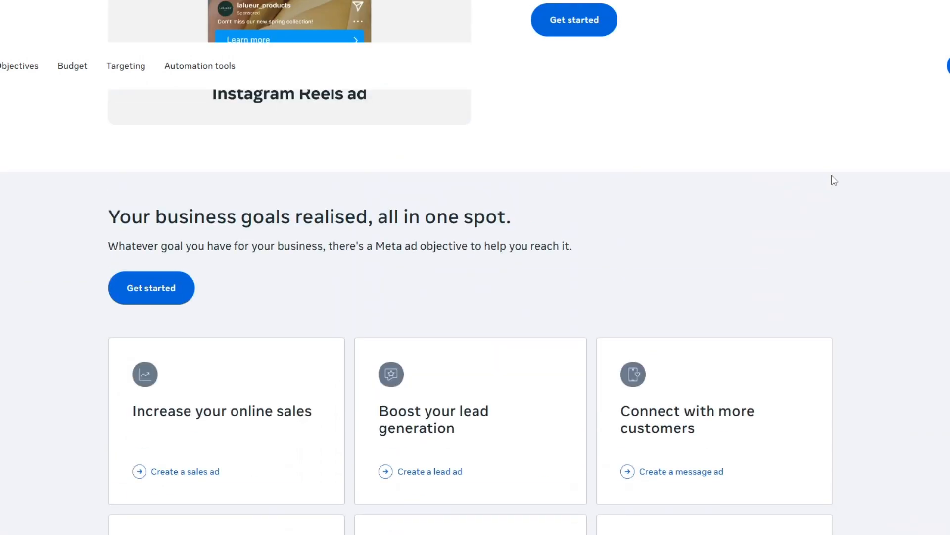
scroll(838, 178, up, 12)
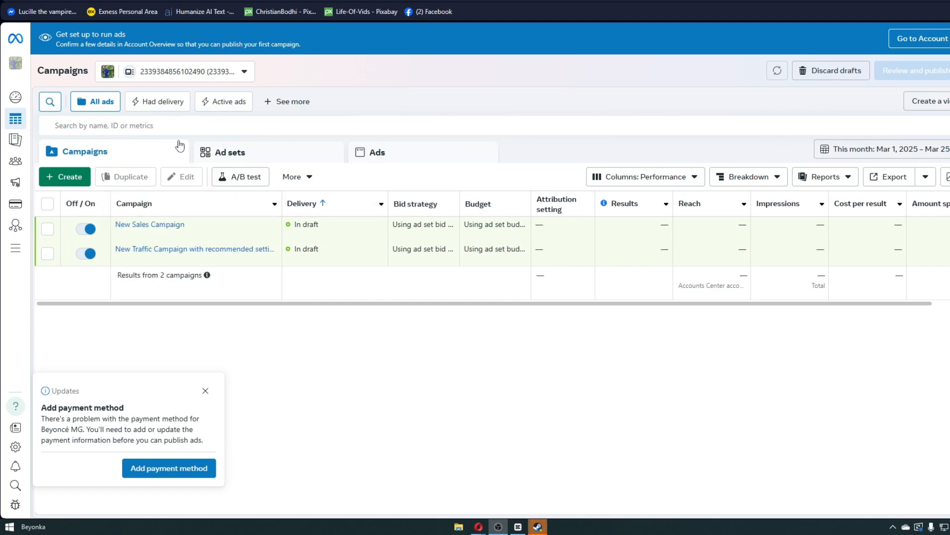
Create a new campaign in Ads Manager with the Traffic objective and the Manual traffic campaign setup
click(67, 178)
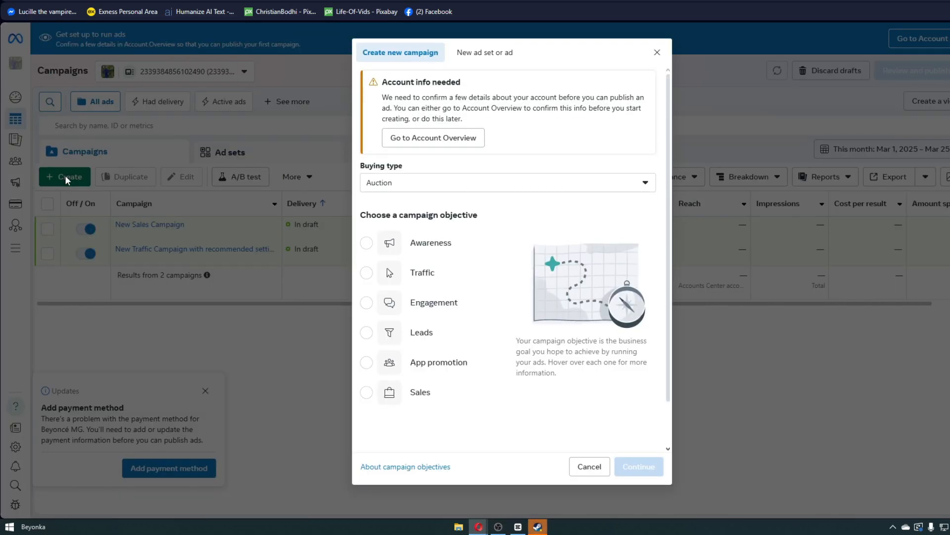
mouse_move(435, 270)
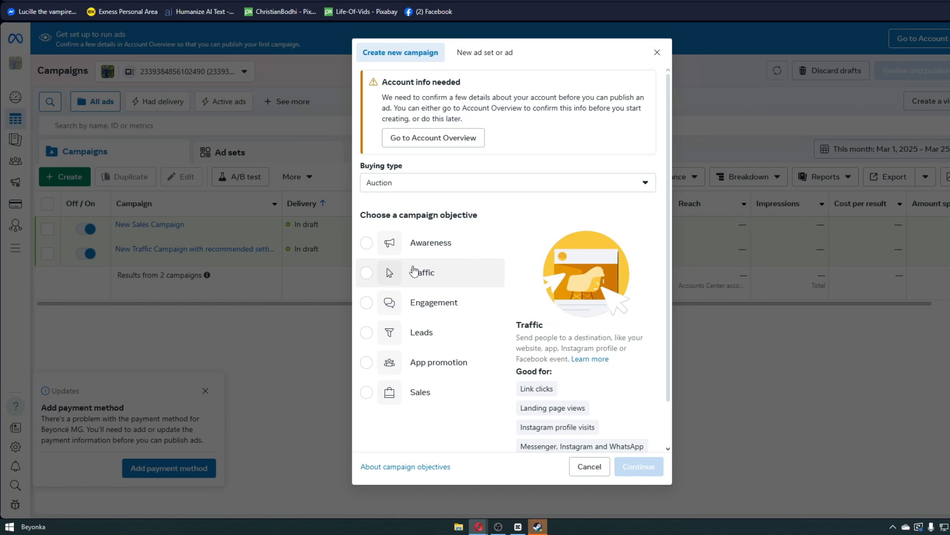
scroll(414, 270, down, 1)
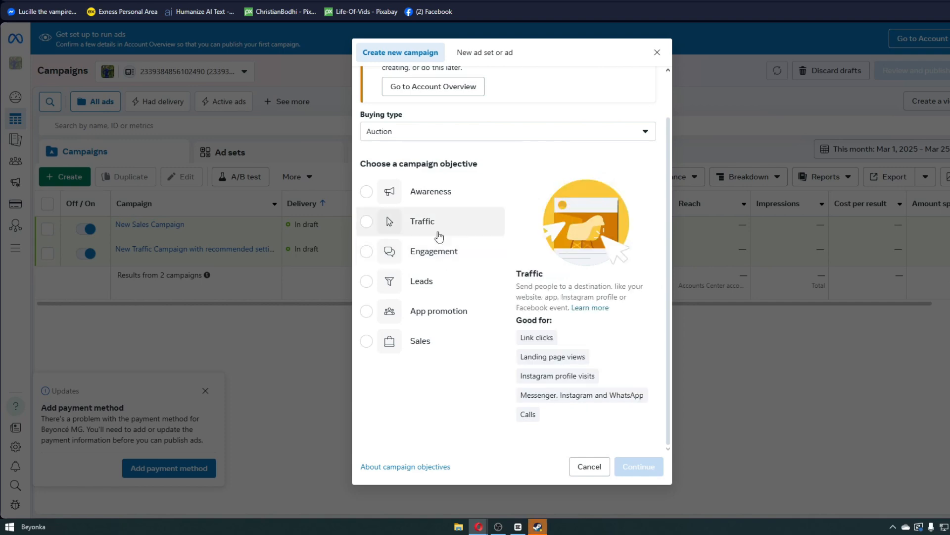
click(442, 231)
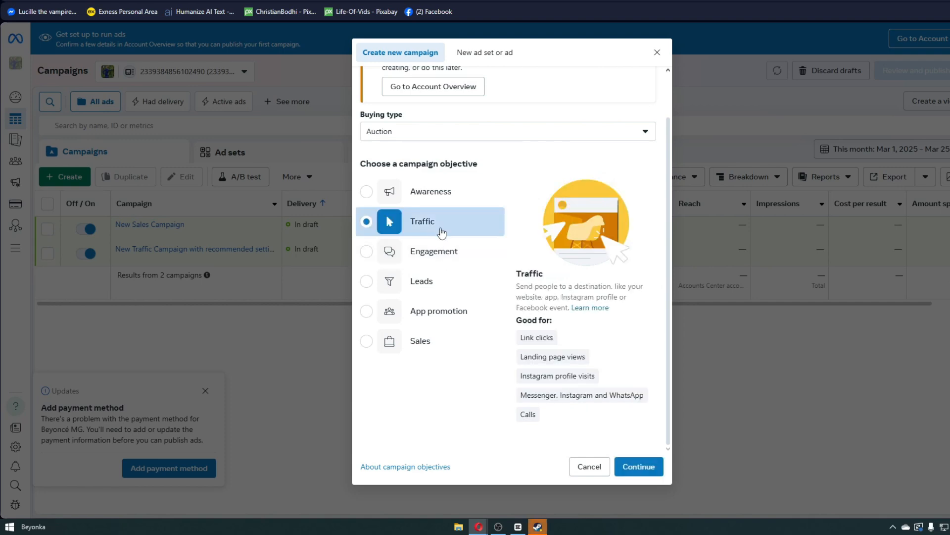
click(636, 467)
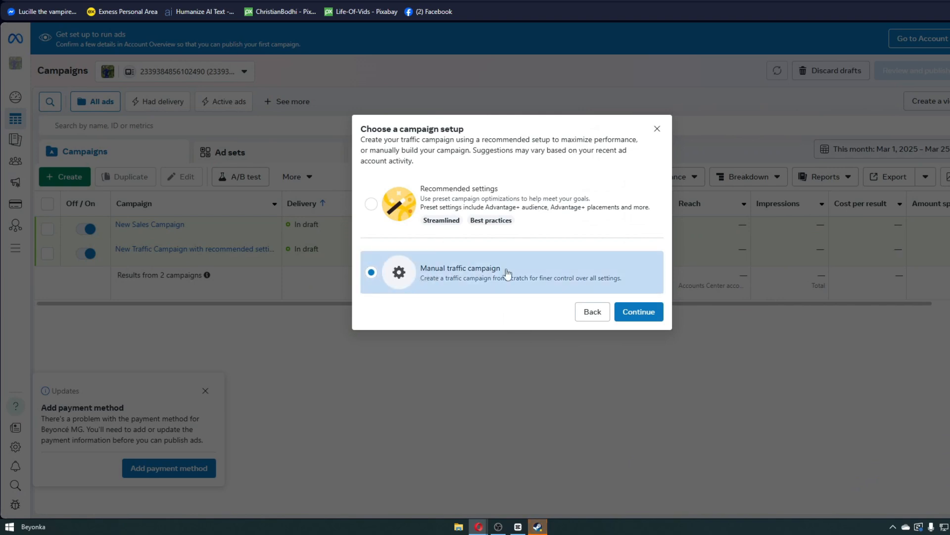
click(634, 315)
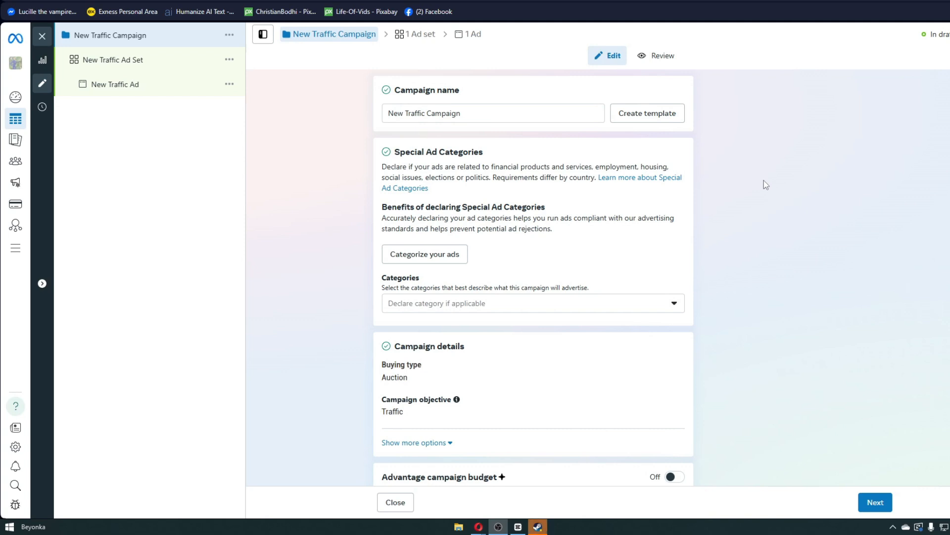
Read the A/B test description in the campaign settings and turn the A/B test on
scroll(767, 185, down, 2)
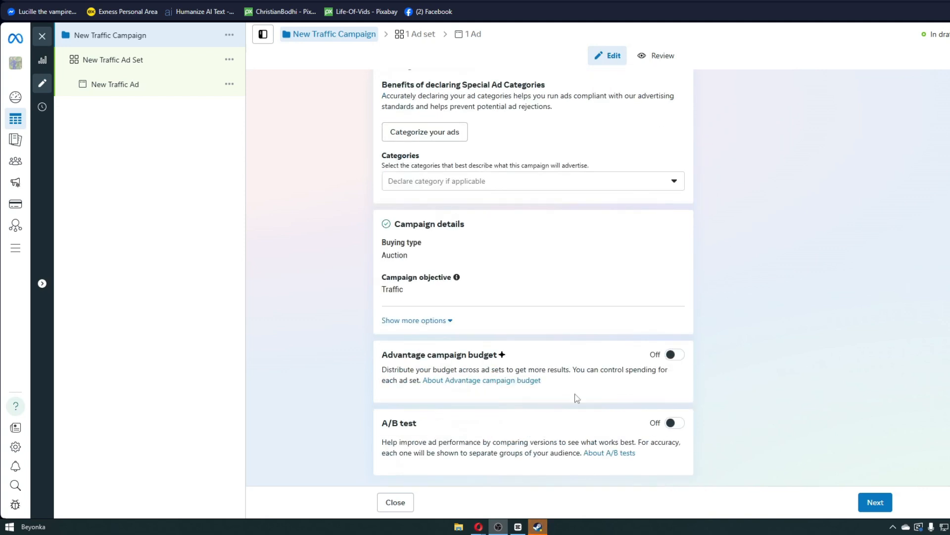
drag(383, 422, 550, 458)
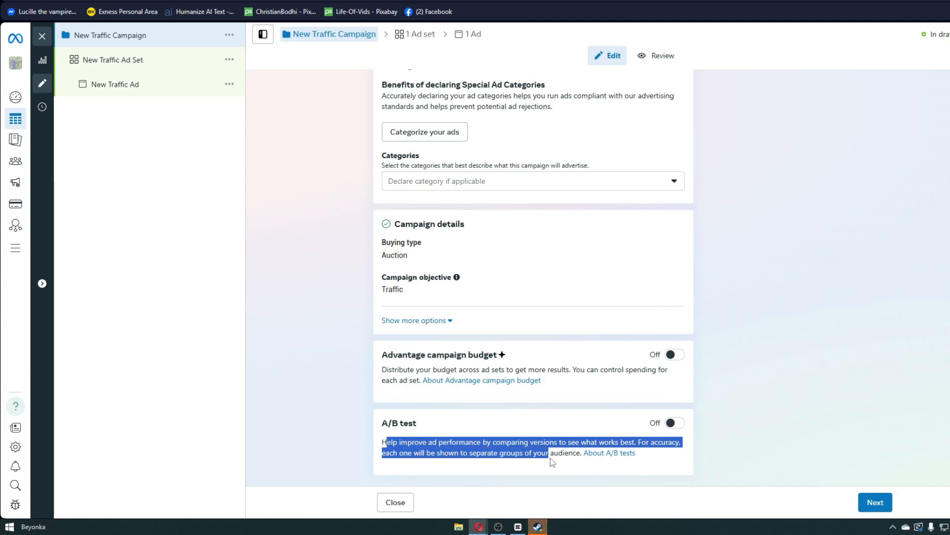
click(573, 445)
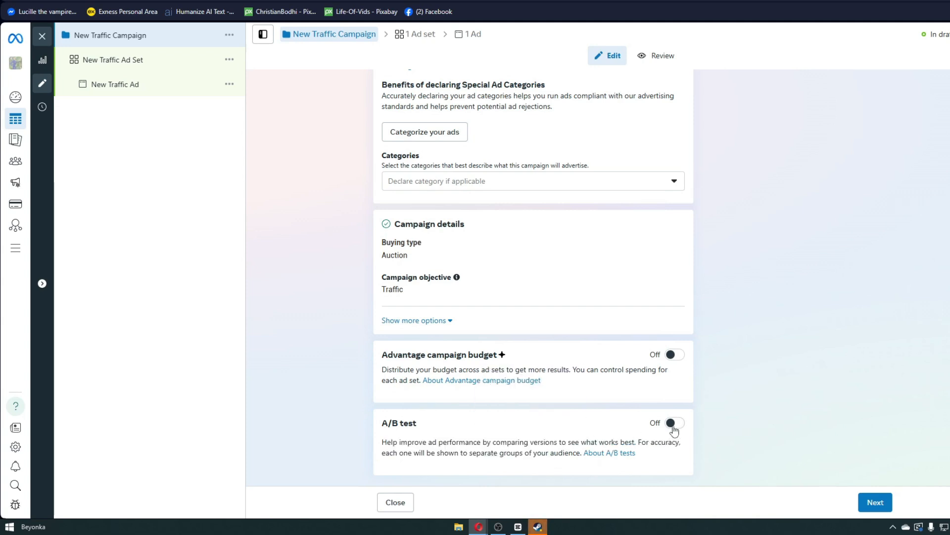
click(674, 423)
scroll(648, 440, down, 2)
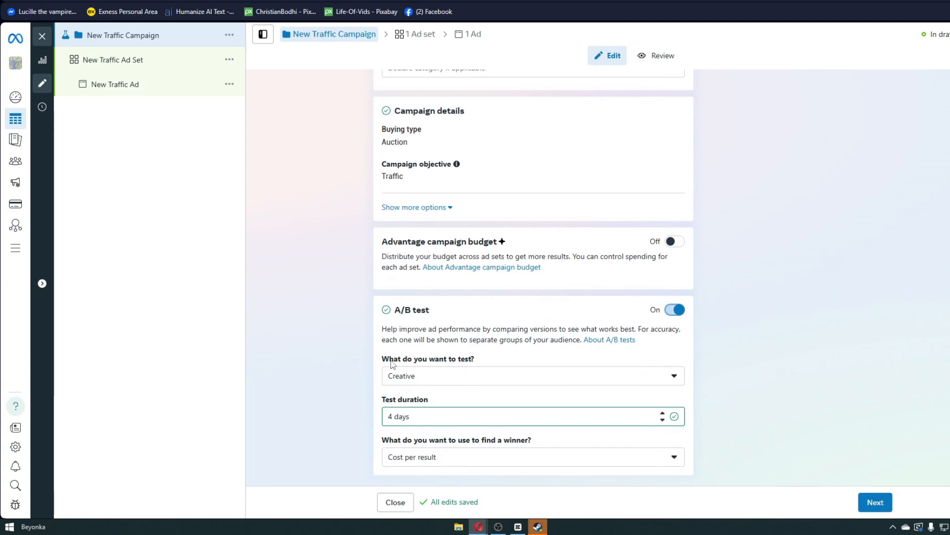
Choose Creative as what the A/B test compares and keep the test duration at 4 days
click(427, 380)
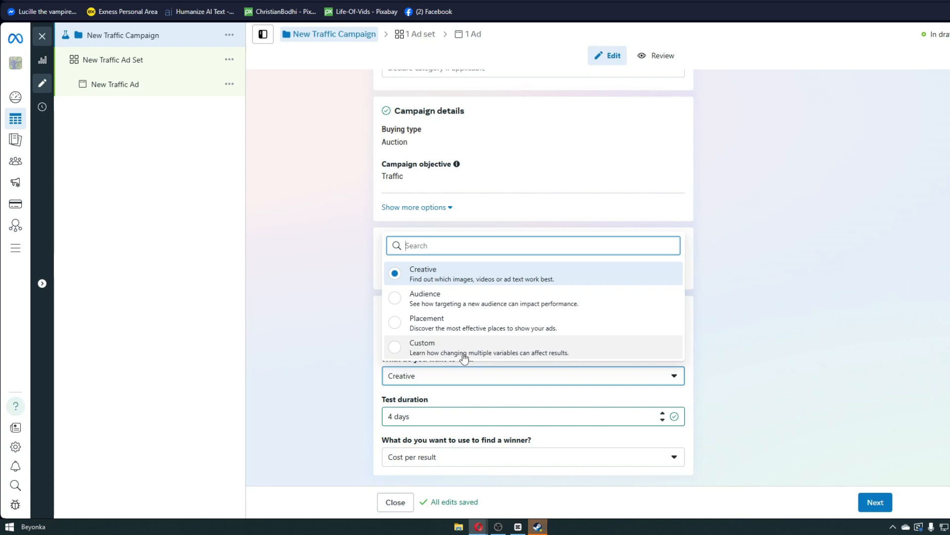
click(451, 280)
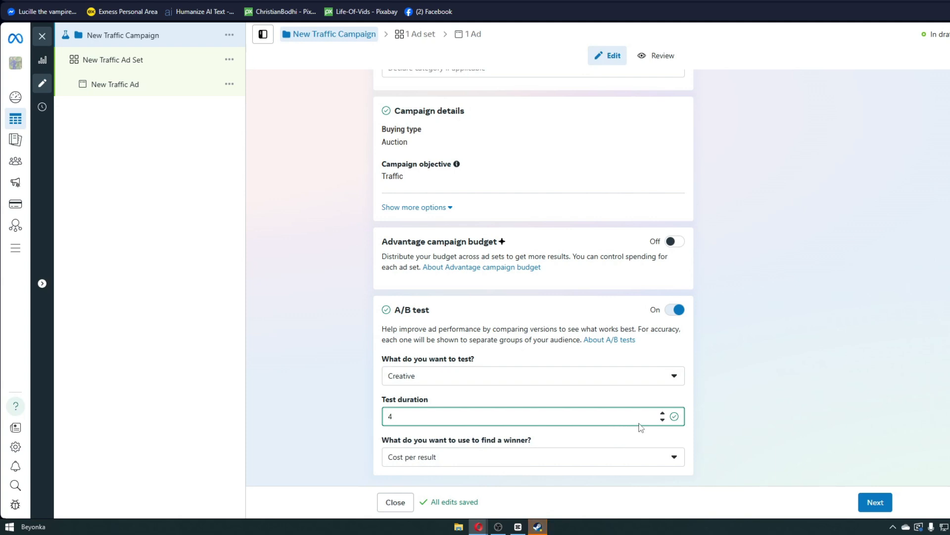
click(586, 443)
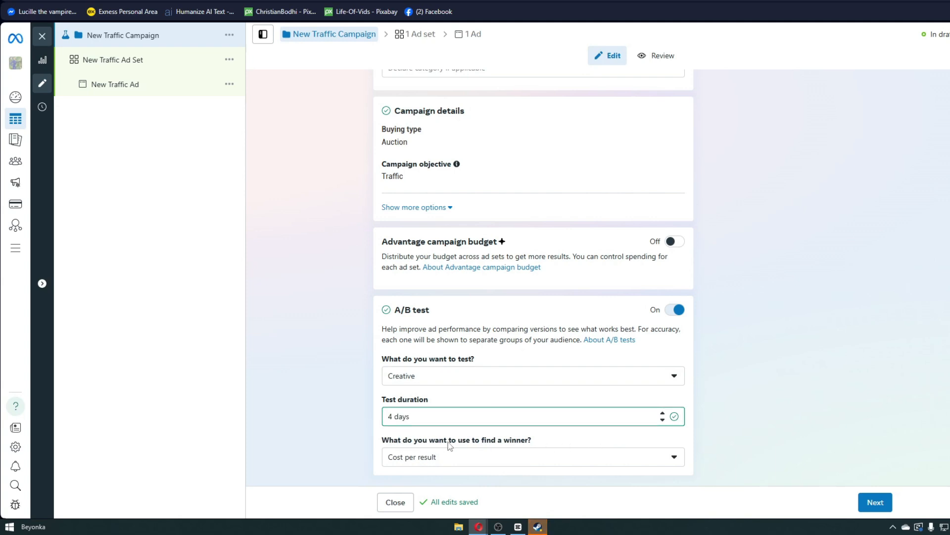
Browse the metrics for finding the A/B test winner and select Cost per add to cart
click(450, 457)
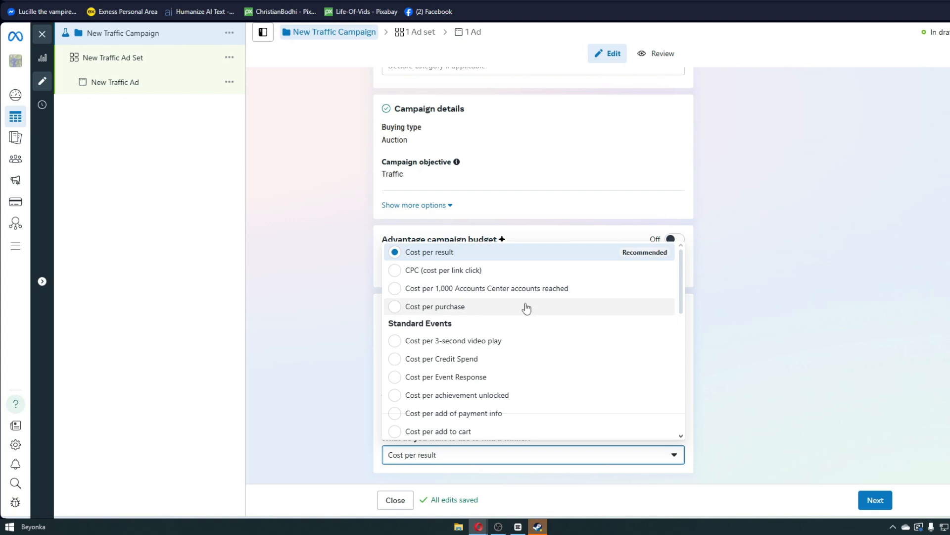
scroll(525, 308, down, 6)
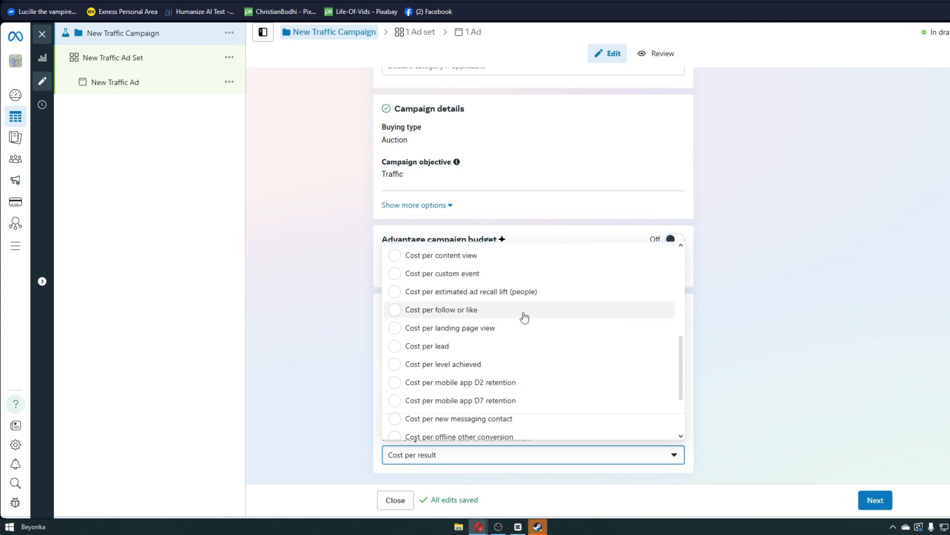
scroll(523, 342, down, 2)
scroll(523, 341, up, 8)
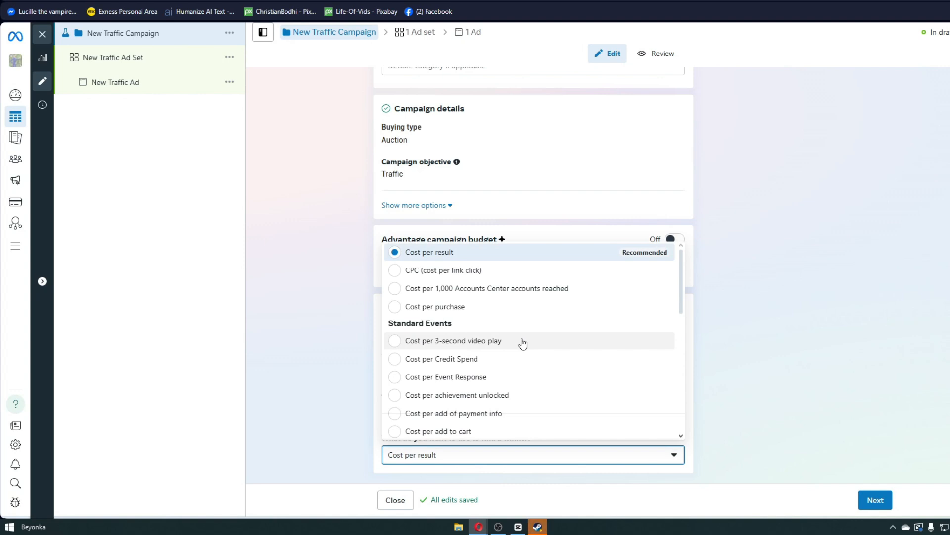
scroll(523, 343, down, 1)
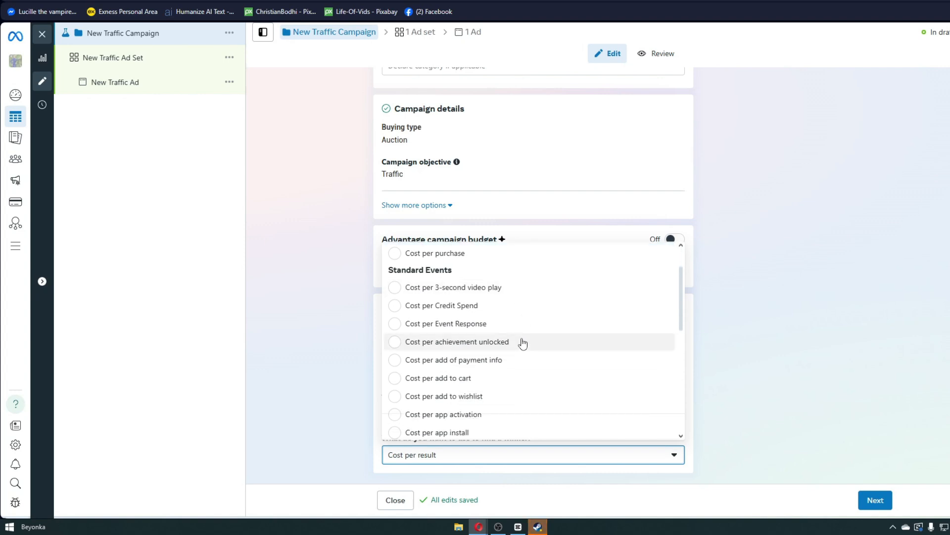
scroll(524, 342, down, 5)
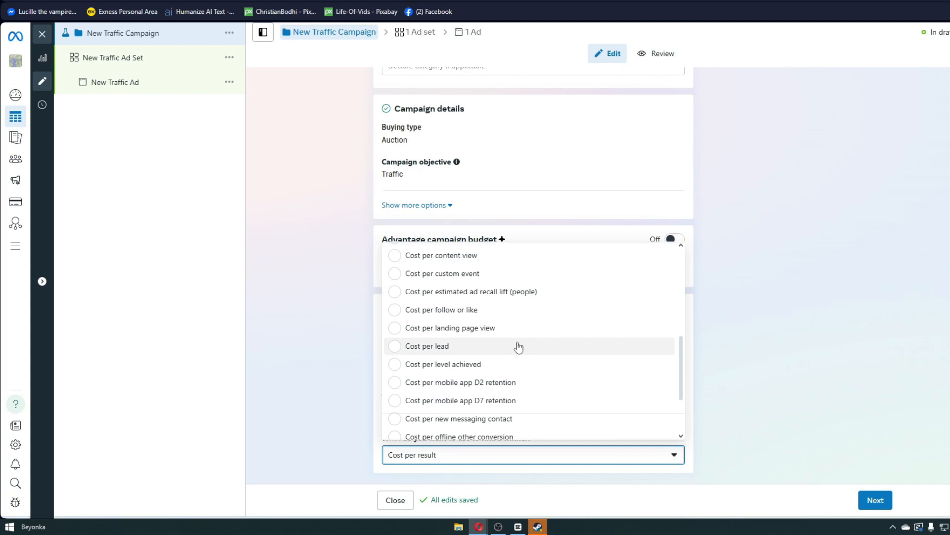
scroll(518, 346, down, 2)
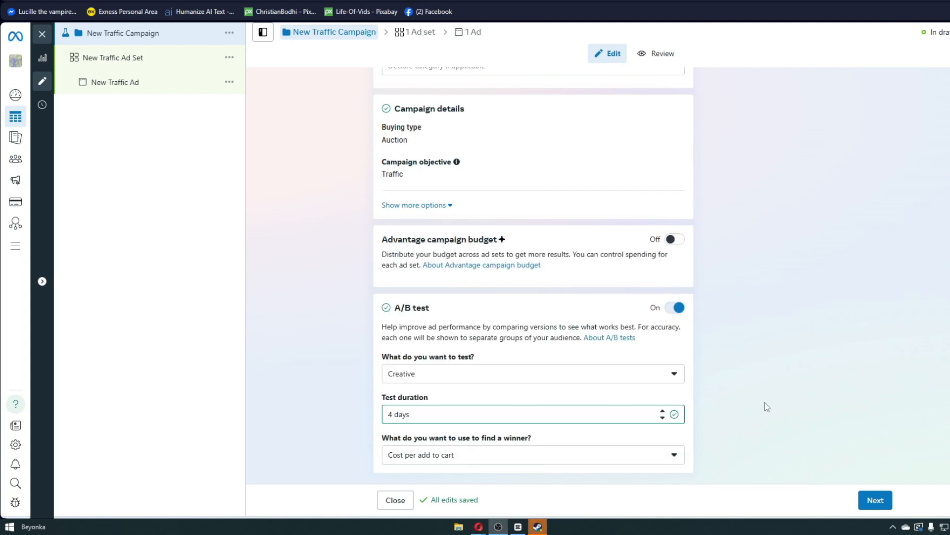
Review the traffic campaign's summary, return to editing and continue to the ad set settings
click(665, 56)
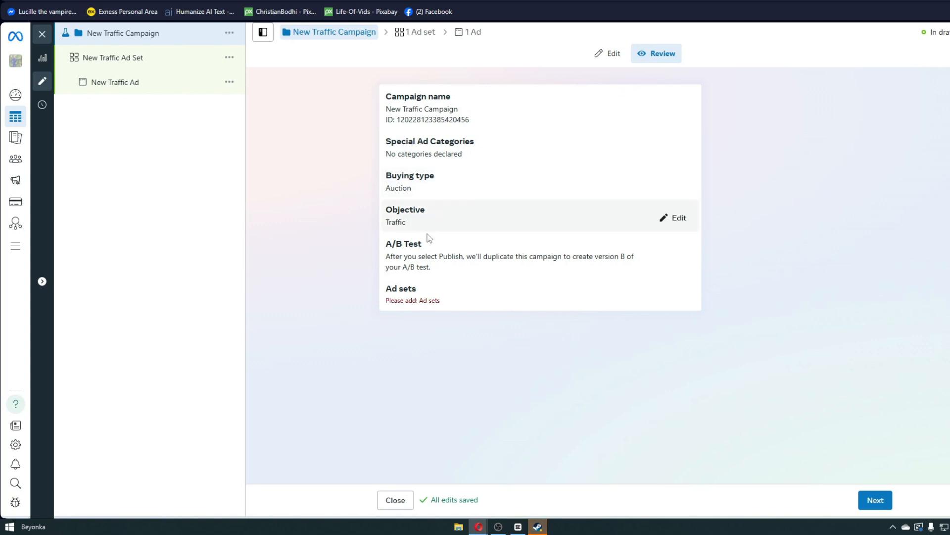
click(610, 54)
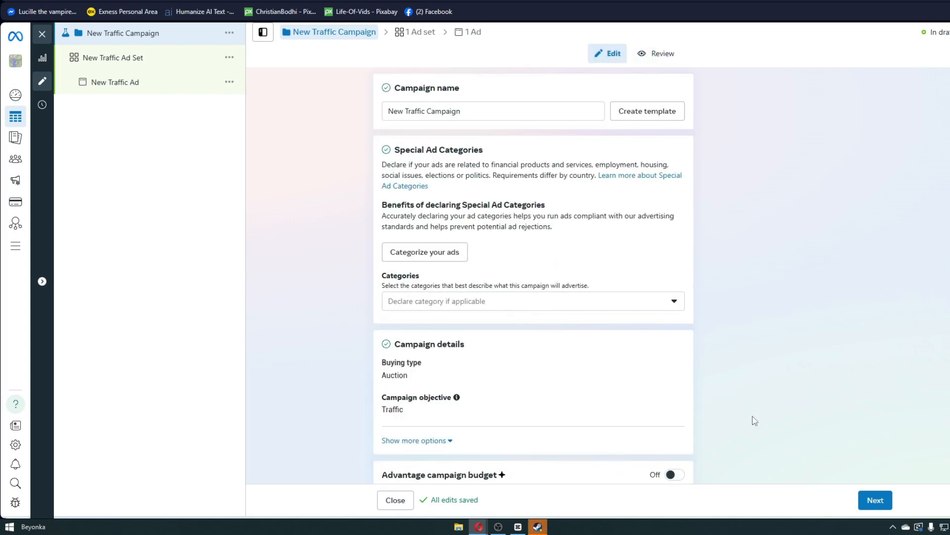
click(875, 500)
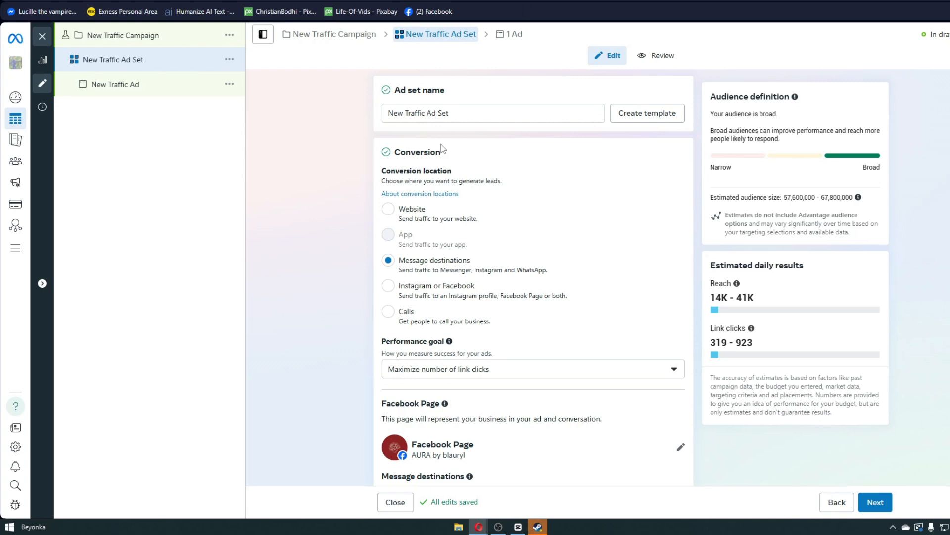
Read through the ad set's conversion, message destination, budget and schedule, audience controls and Advantage+ audience settings
scroll(339, 196, down, 2)
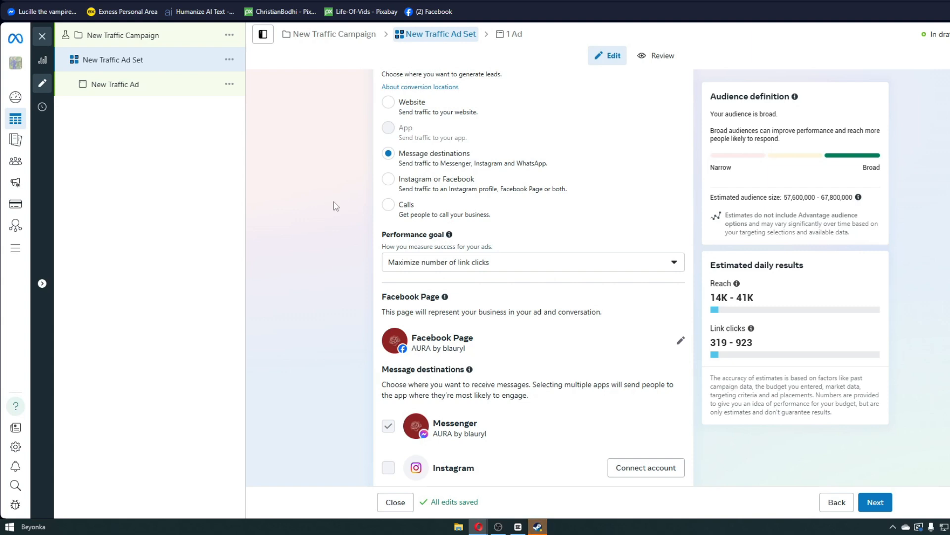
scroll(334, 202, down, 1)
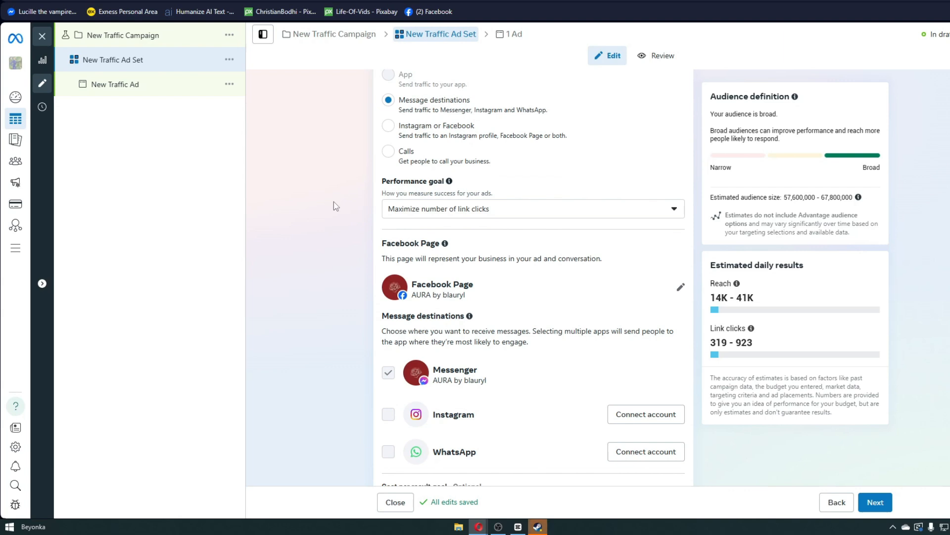
scroll(333, 201, down, 4)
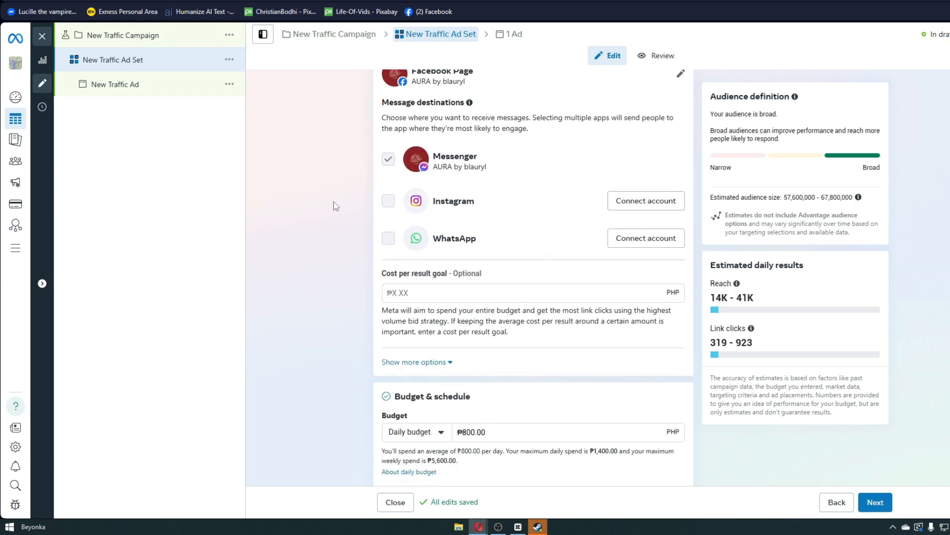
scroll(334, 206, down, 1)
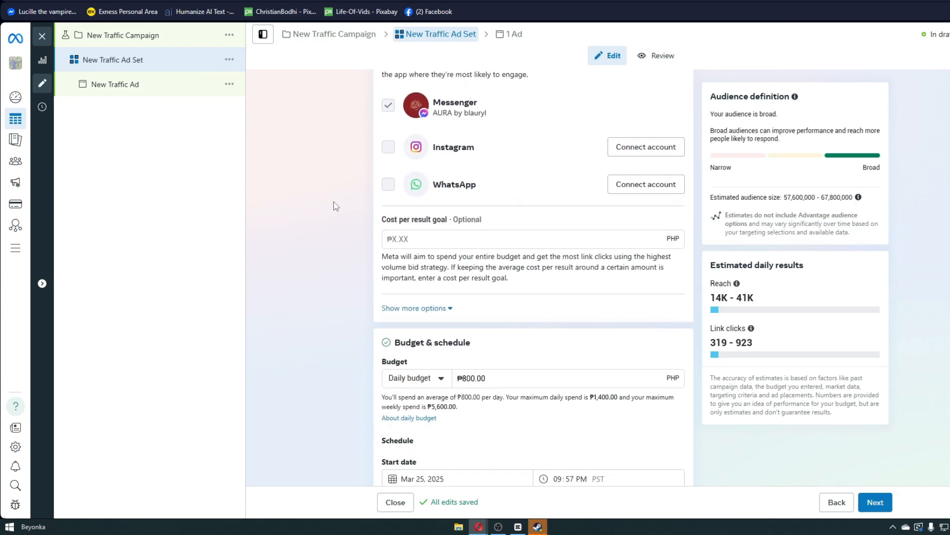
scroll(334, 201, down, 1)
scroll(333, 201, down, 1)
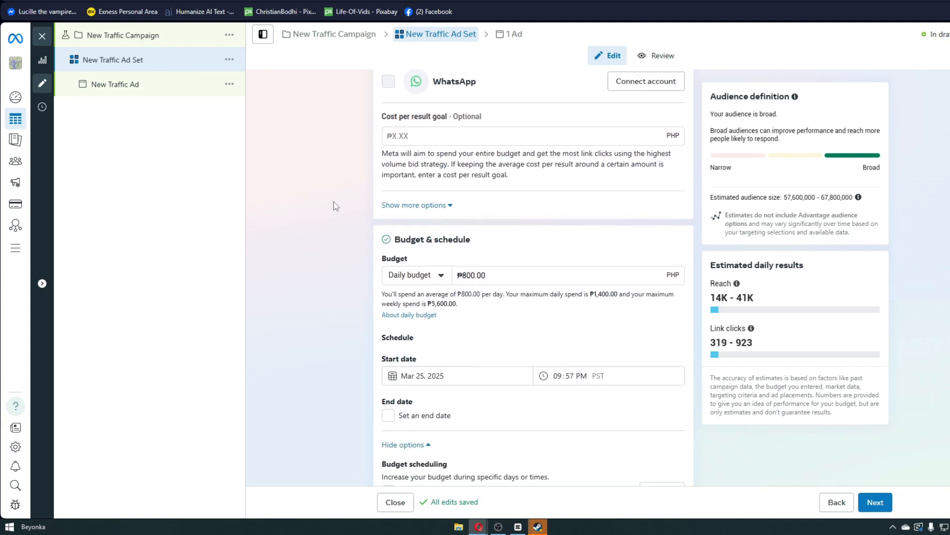
scroll(334, 201, down, 2)
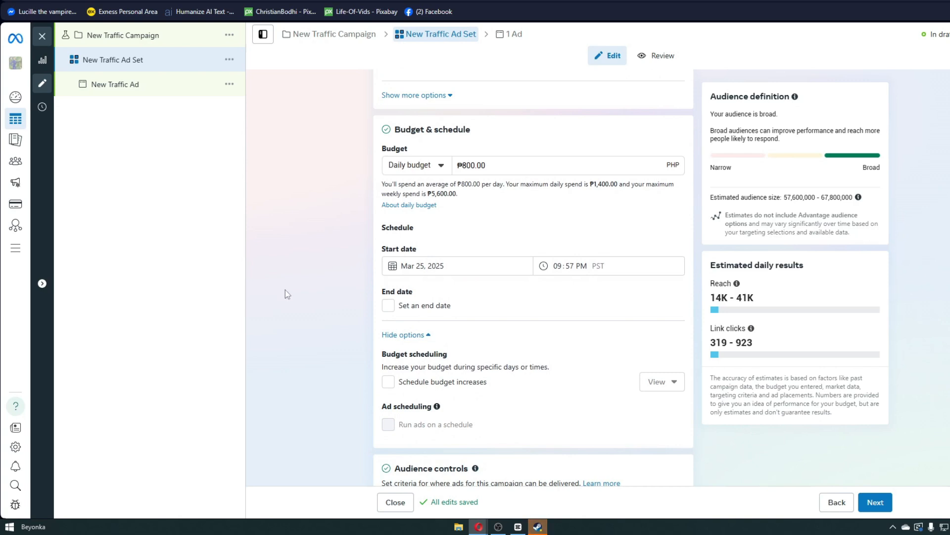
scroll(352, 288, down, 3)
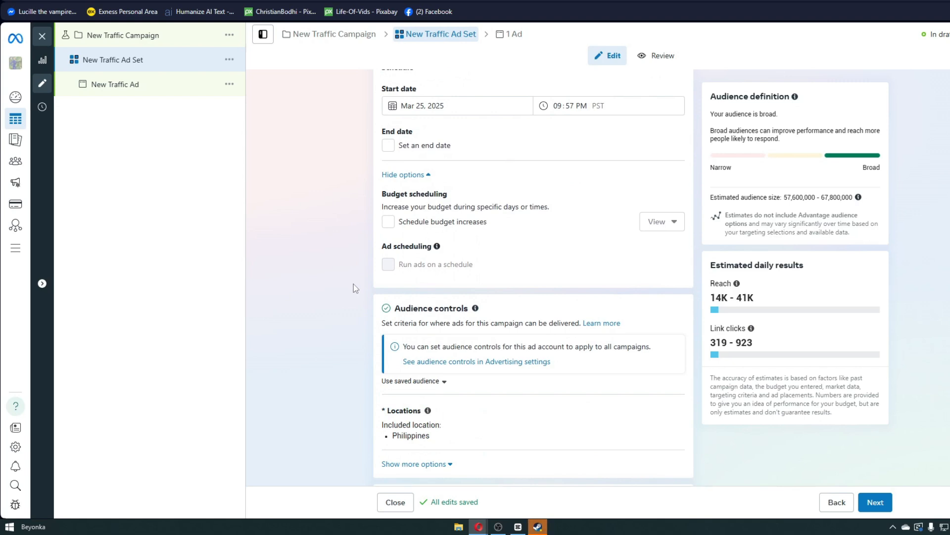
scroll(354, 284, down, 1)
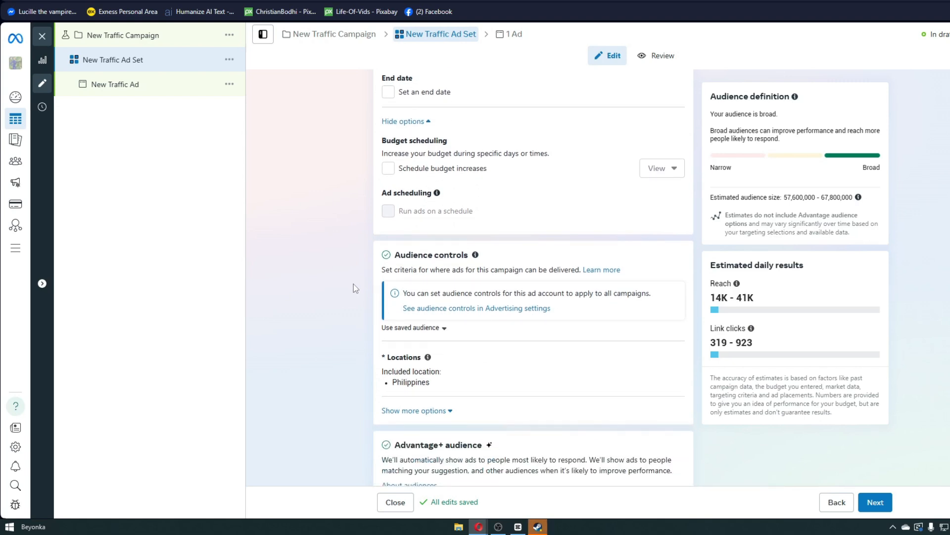
scroll(353, 285, down, 1)
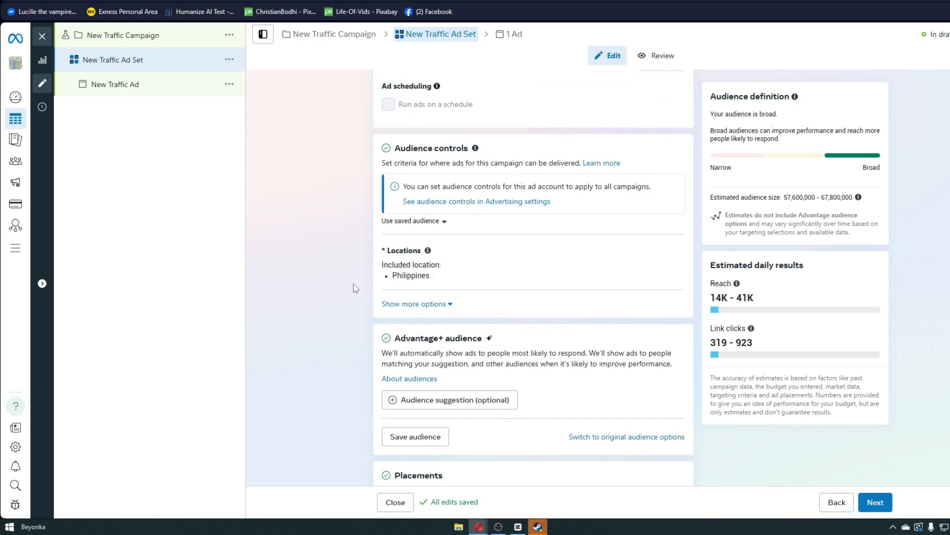
scroll(354, 284, down, 2)
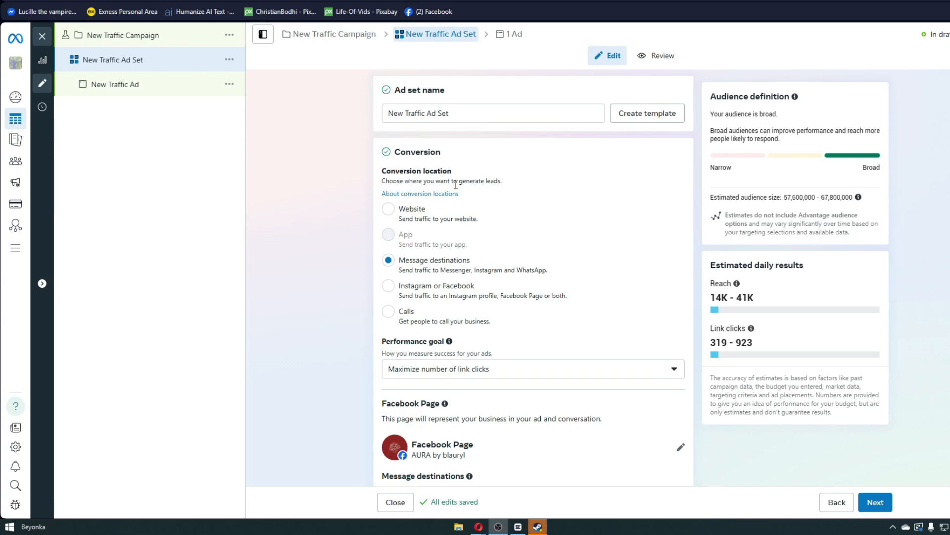
Recheck the ad set's budget, audience and placement sections, and return to the conversion location and performance goal options
scroll(423, 288, down, 10)
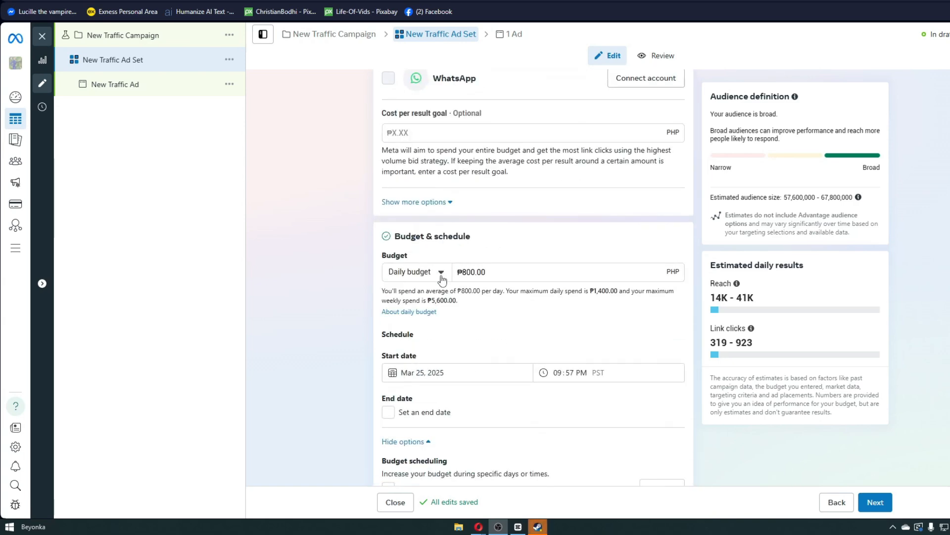
scroll(664, 464, down, 10)
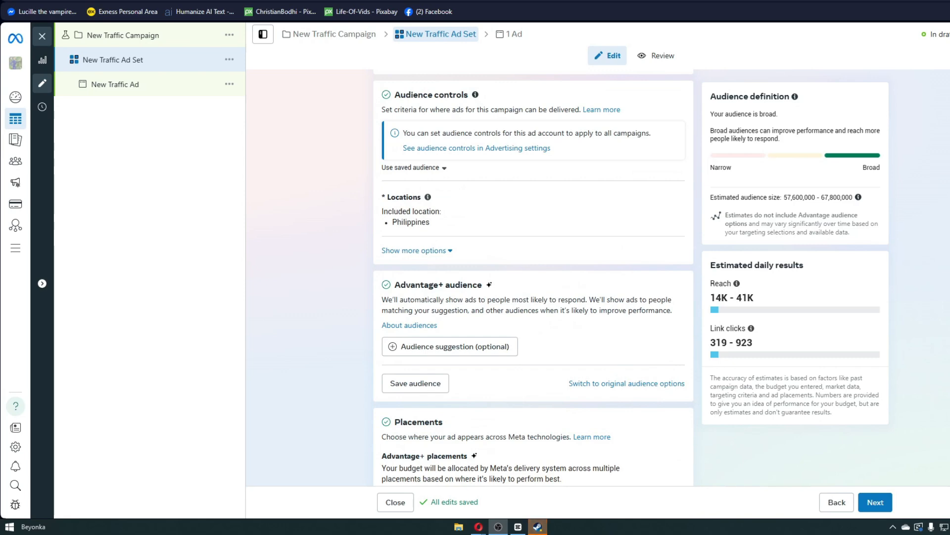
scroll(638, 300, up, 6)
scroll(638, 301, up, 6)
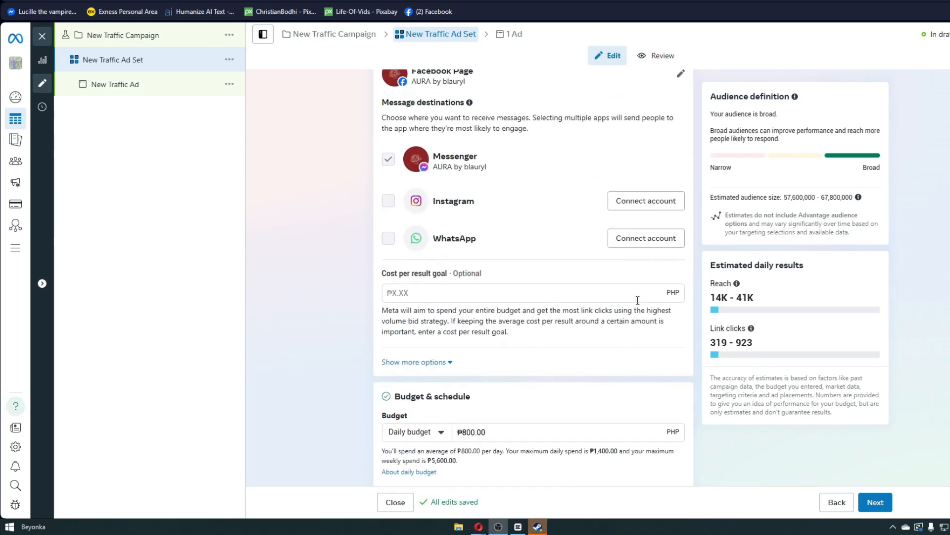
scroll(637, 300, up, 3)
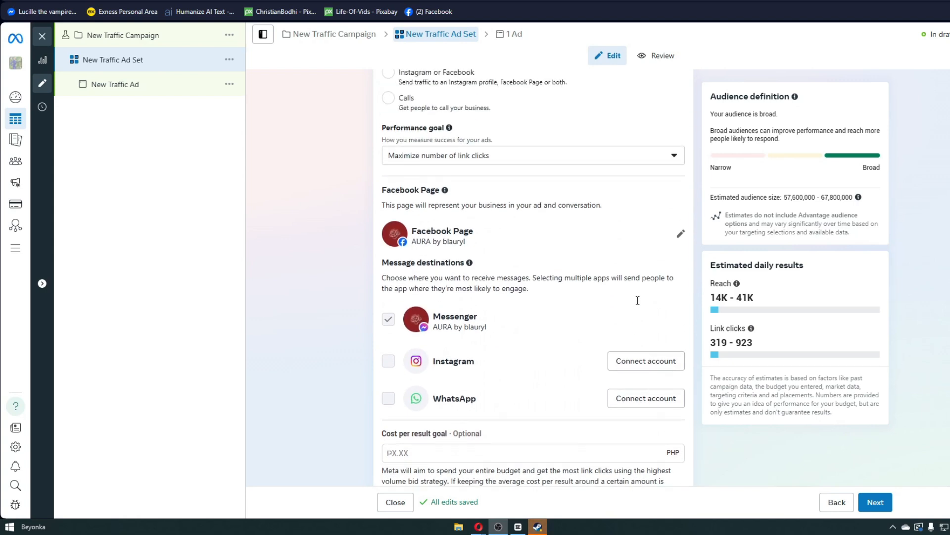
scroll(637, 300, up, 4)
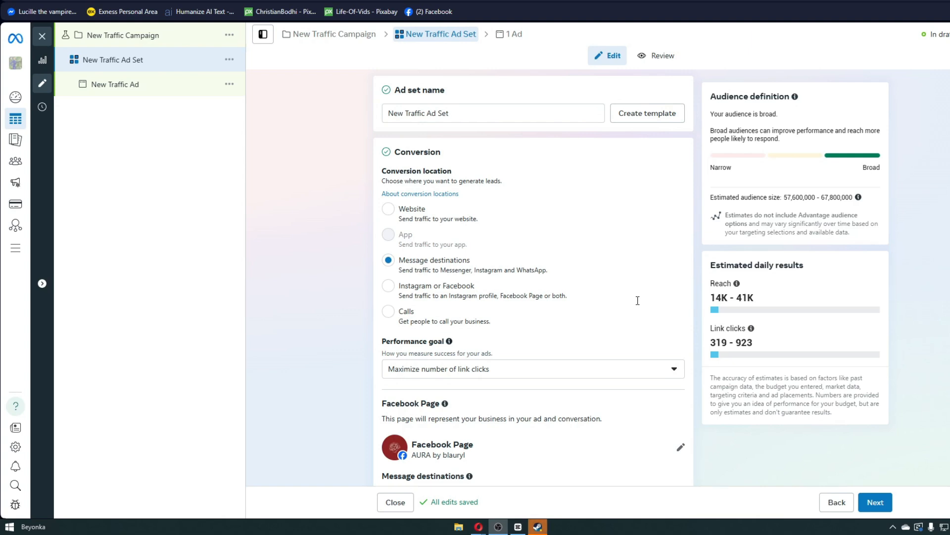
scroll(638, 301, down, 1)
middle_click(905, 251)
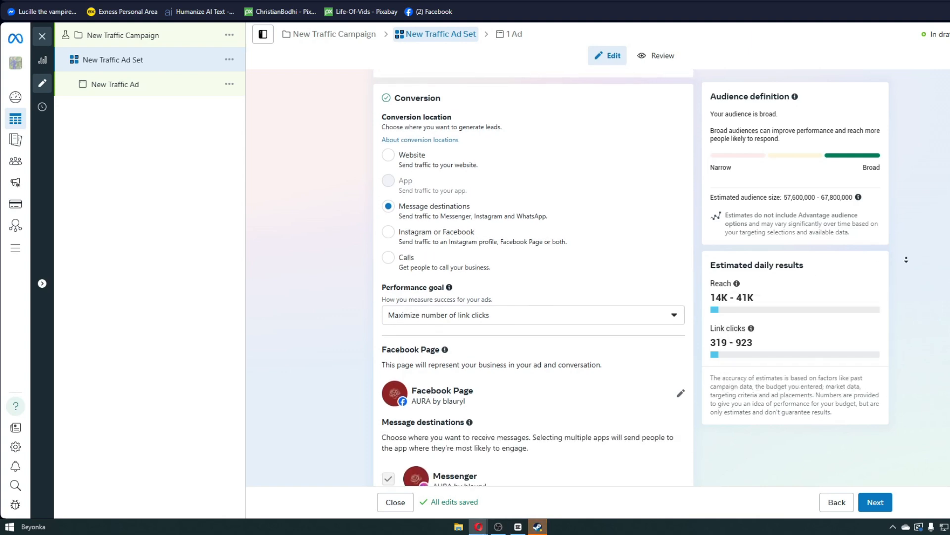